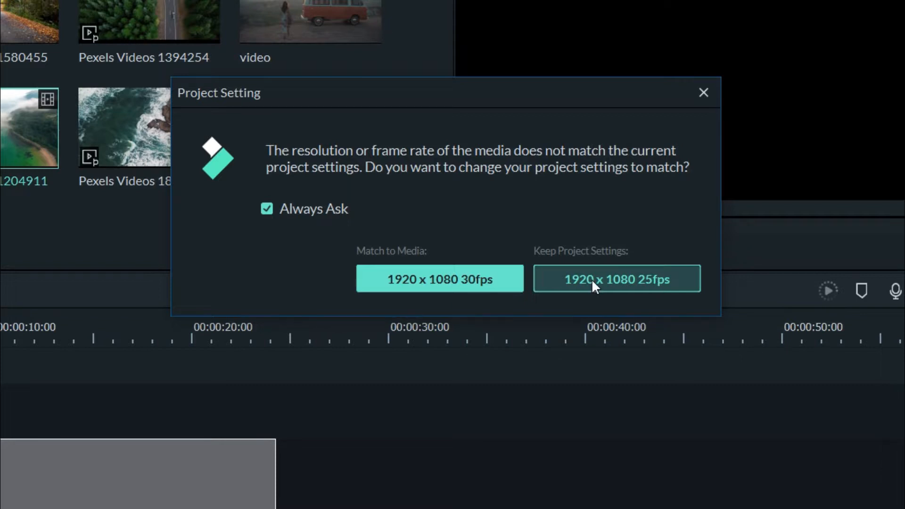
Step: Turn off Always Ask and keep the project settings at 1920 x 1080 25fps
left_click_drag(395, 104, 499, 47)
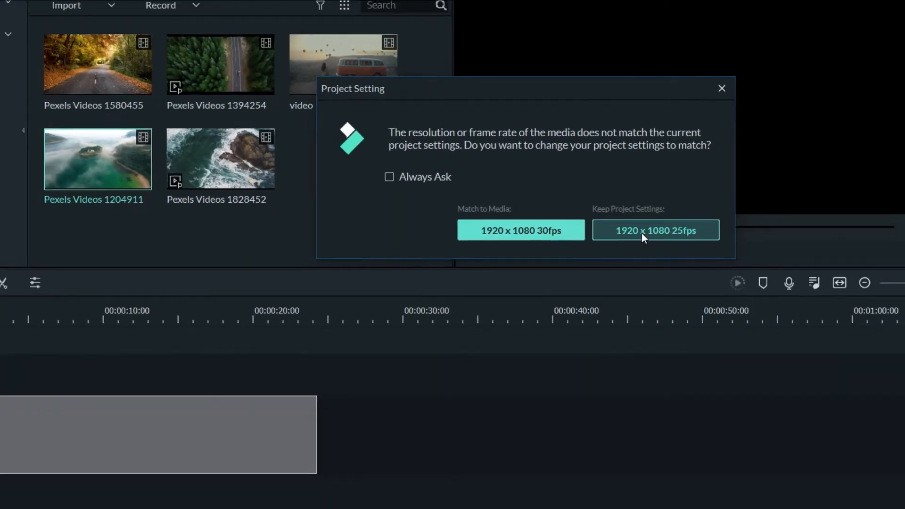
left_click(634, 232)
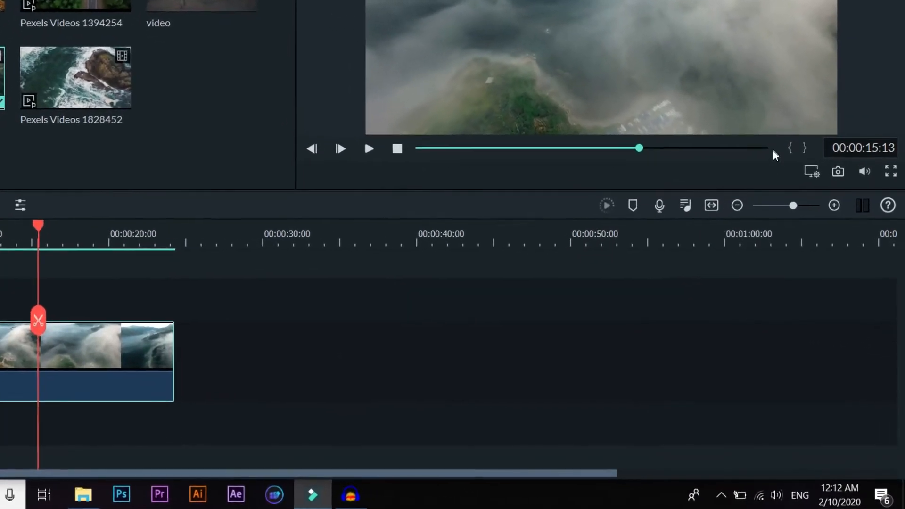
Step: Set the preview playback quality to Full
left_click(812, 172)
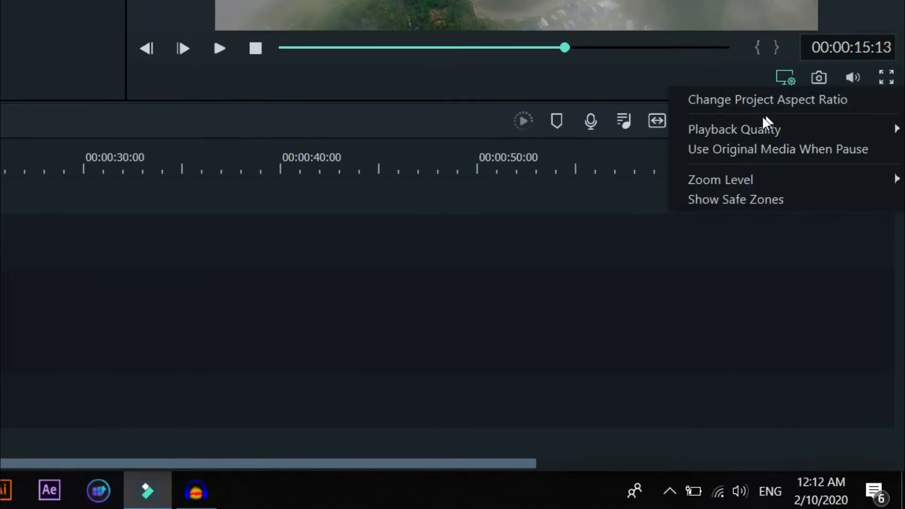
mouse_move(774, 134)
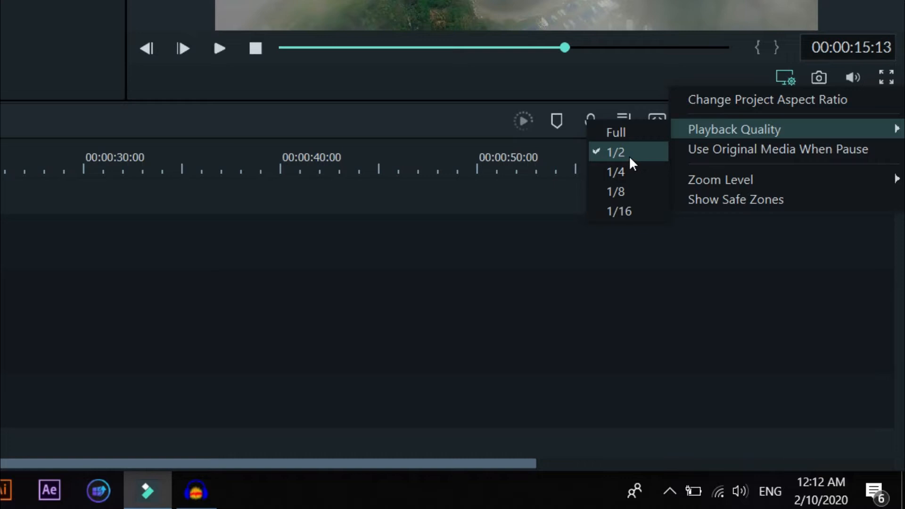
left_click(619, 134)
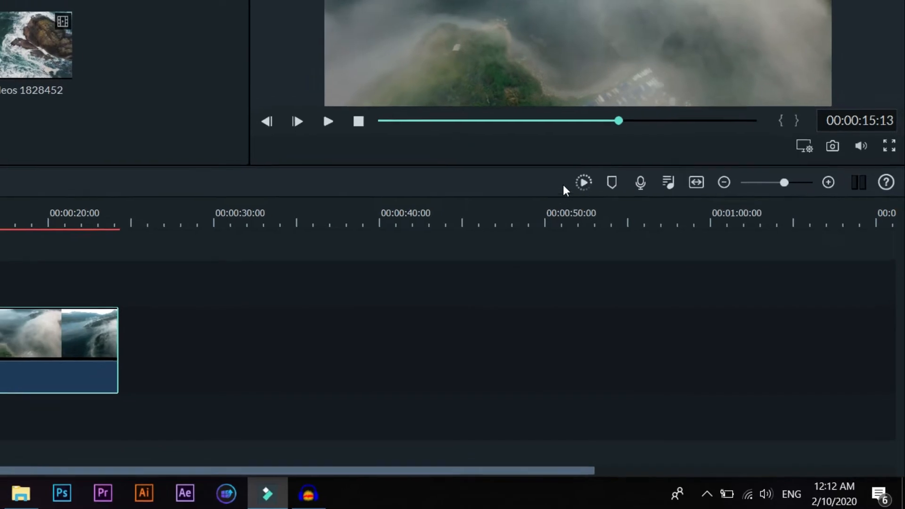
left_click(584, 182)
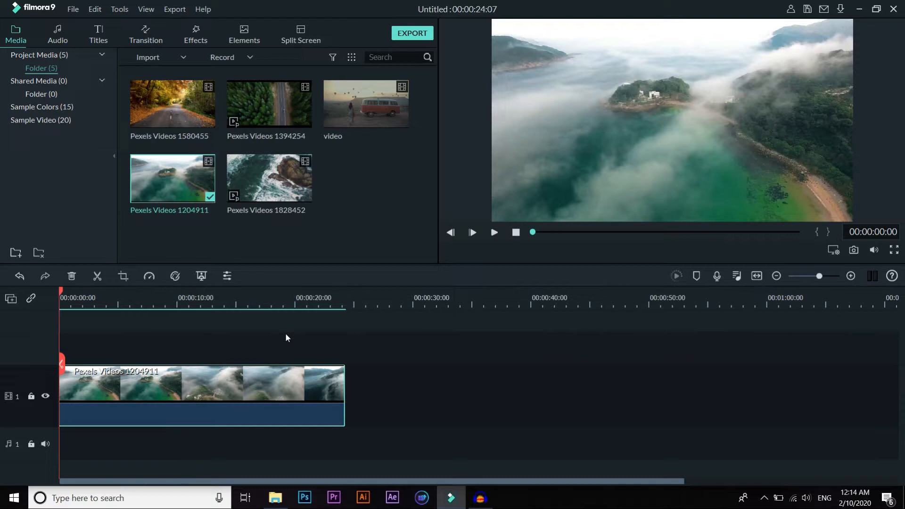
Step: Open the color settings of the Pexels Videos 1204911 clip and reset its Color Enhancement threshold and value
double_click(236, 384)
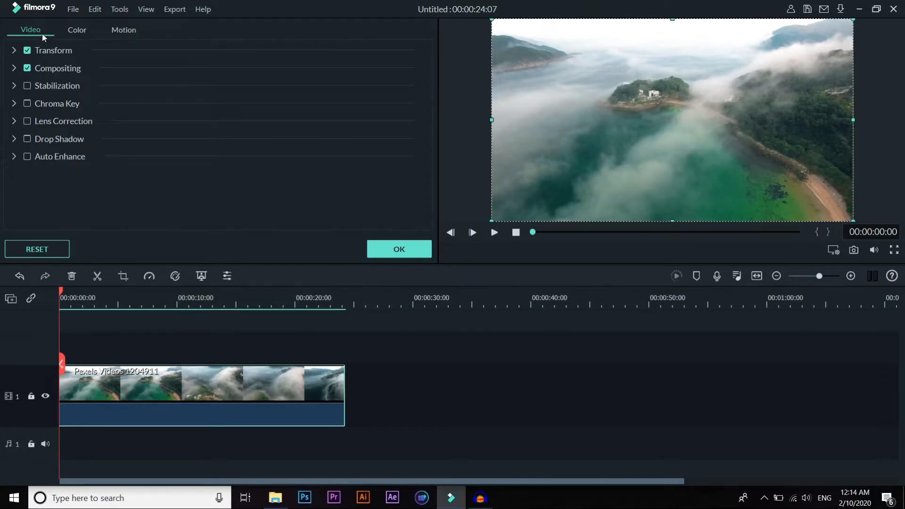
left_click(78, 30)
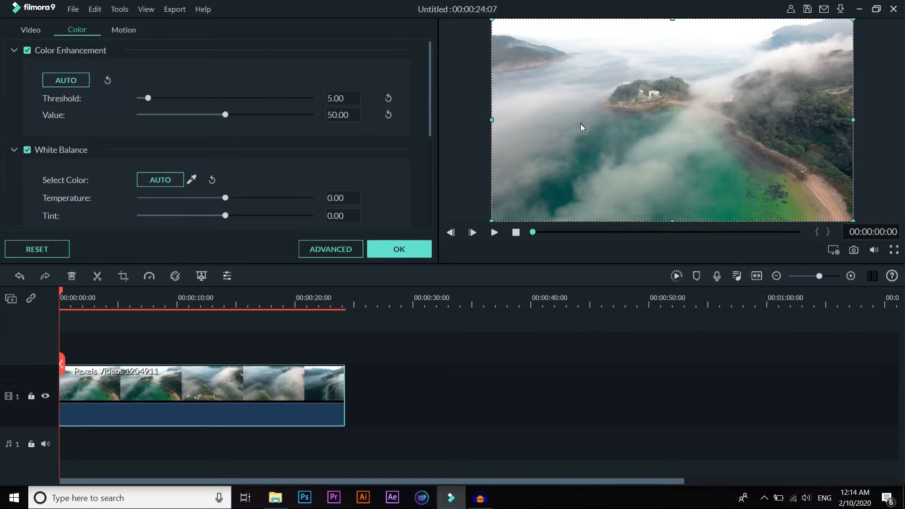
left_click(107, 81)
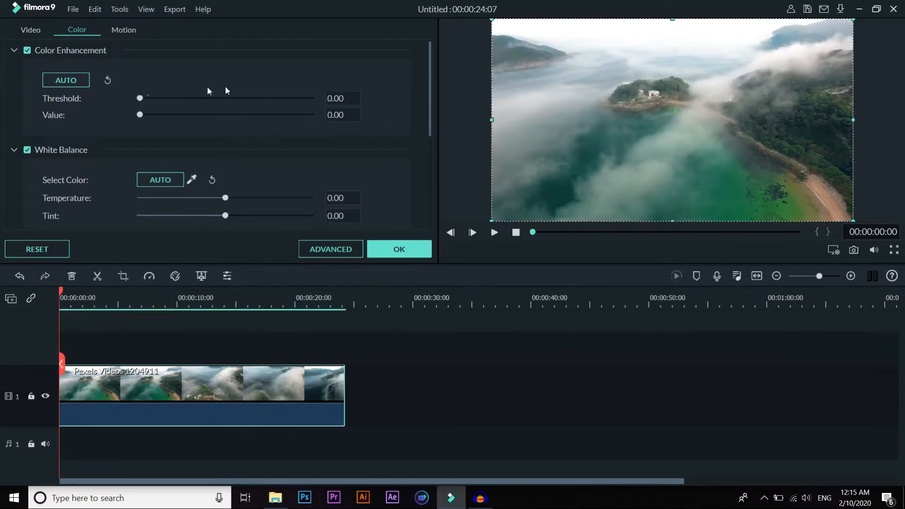
mouse_move(140, 98)
left_mouse_down()
mouse_move(236, 107)
mouse_move(307, 98)
mouse_move(140, 98)
mouse_move(324, 118)
mouse_move(138, 116)
left_mouse_up()
Step: Try a White Balance temperature of 100 and a slightly higher tint, resetting the white balance after each test
left_click_drag(428, 77, 429, 116)
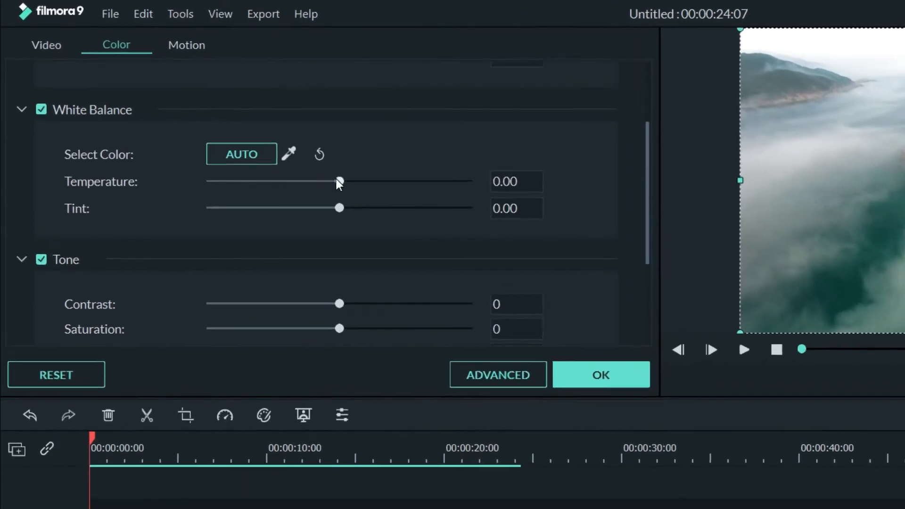
left_click_drag(319, 172, 407, 168)
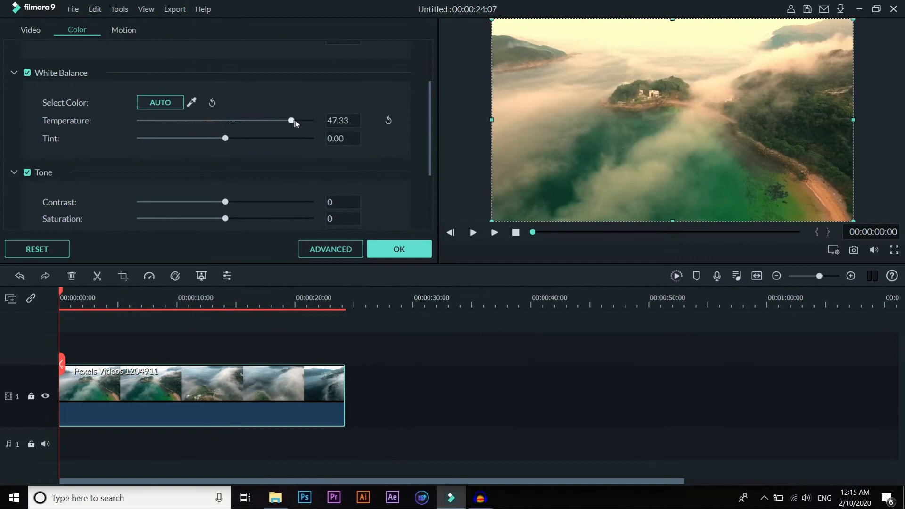
left_click_drag(295, 122, 320, 123)
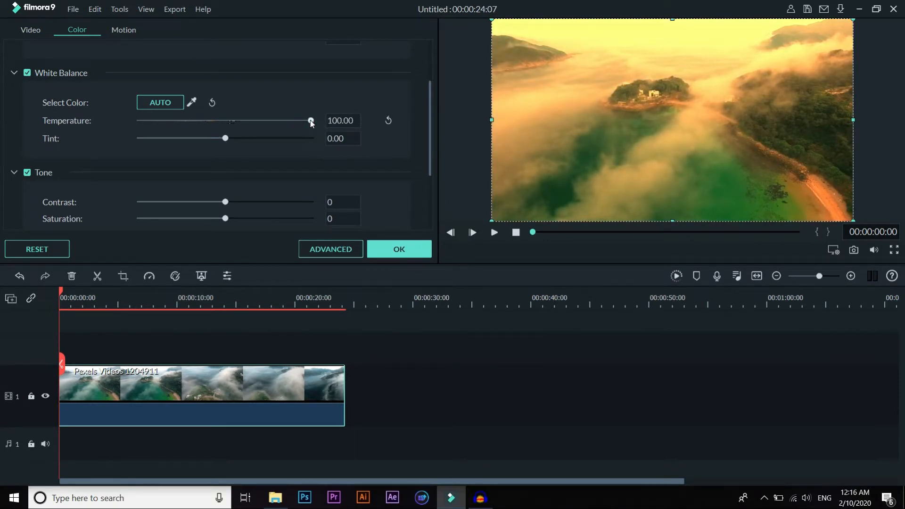
left_click_drag(310, 121, 233, 126)
left_click(212, 103)
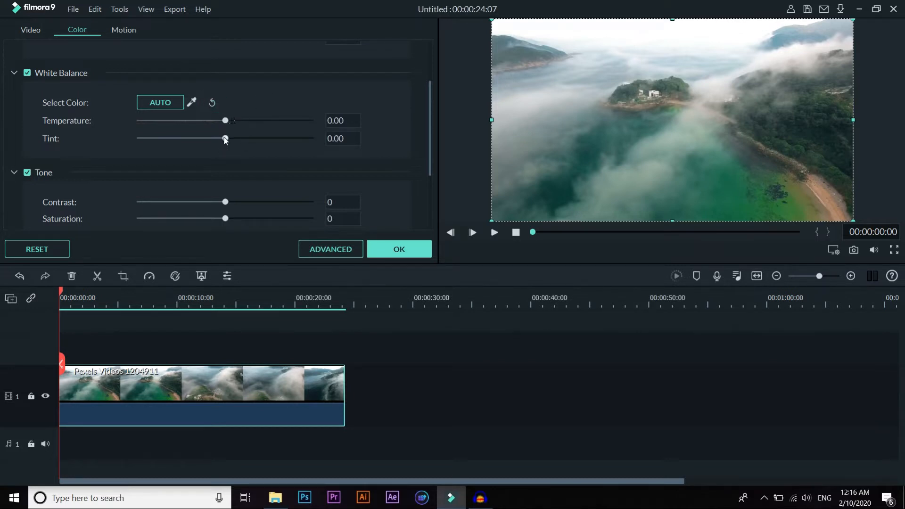
mouse_move(226, 138)
left_mouse_down()
mouse_move(142, 139)
mouse_move(333, 137)
mouse_move(236, 138)
left_mouse_up()
left_click(214, 105)
Step: Try a Tone contrast of 100, preview an earlier part of the clip, and reset the contrast
left_click_drag(431, 114, 426, 152)
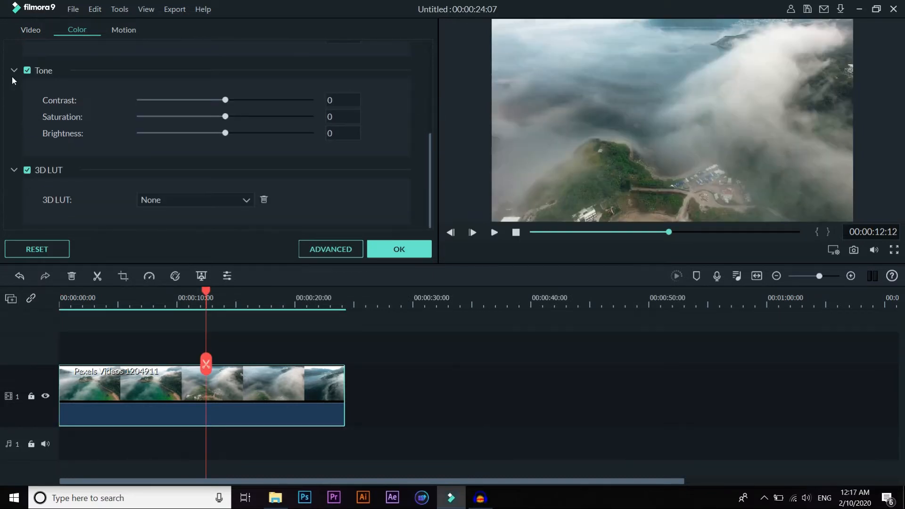
left_click_drag(225, 99, 314, 114)
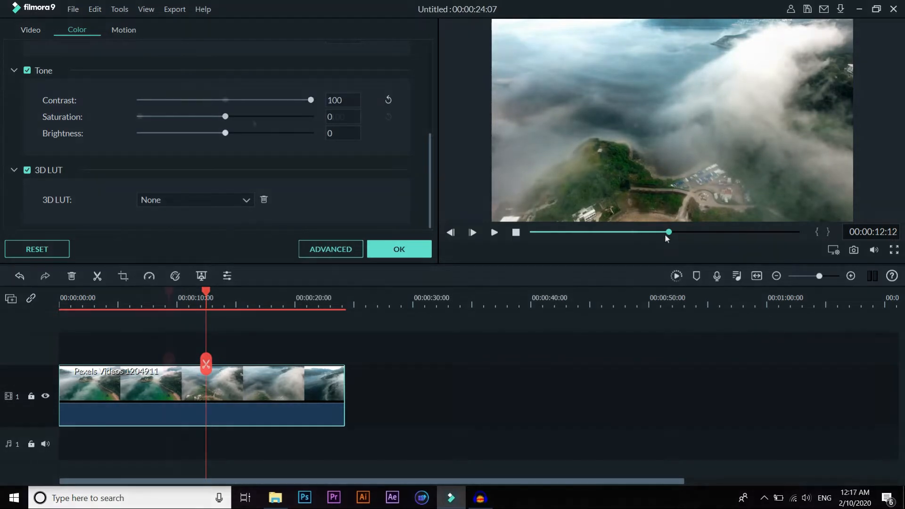
left_click_drag(668, 232, 634, 232)
left_click(389, 100)
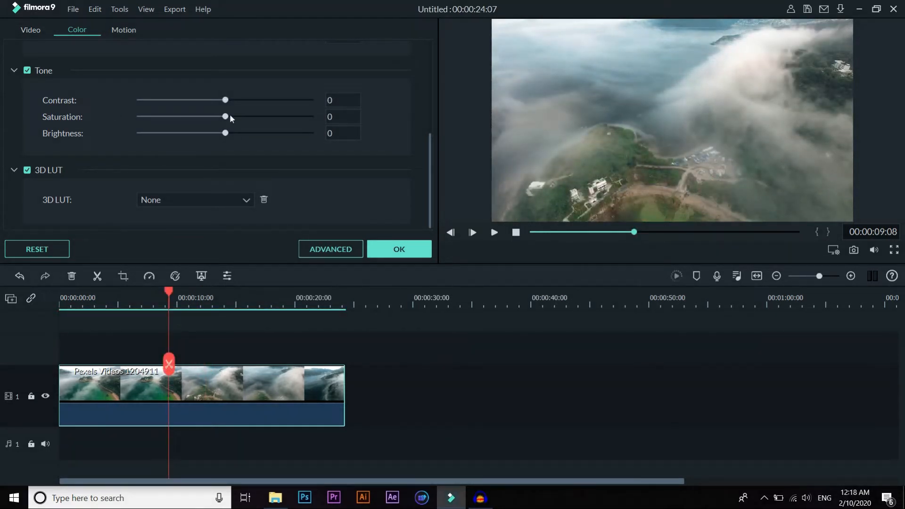
Step: Test Tone saturation at low values and at 100 against the preview, and settle on a saturation of 30
left_click_drag(230, 116, 199, 117)
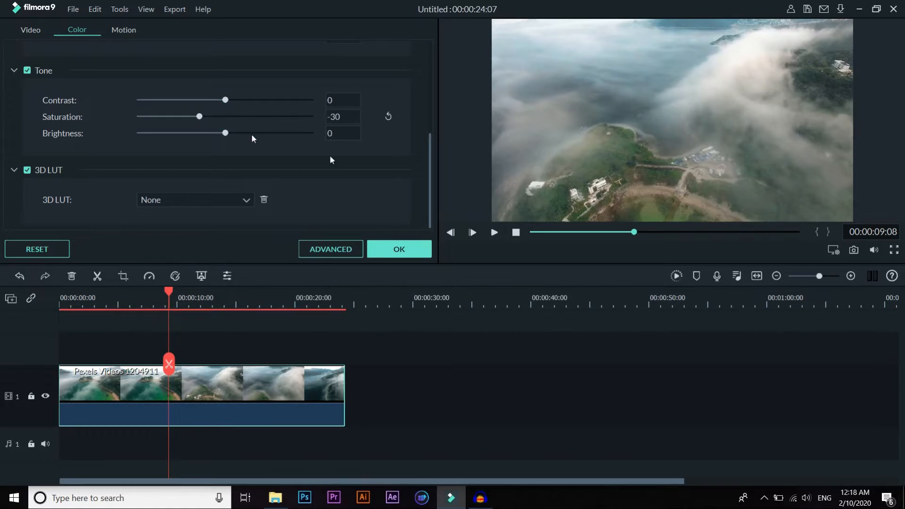
left_click_drag(199, 116, 126, 128)
left_click_drag(140, 116, 312, 116)
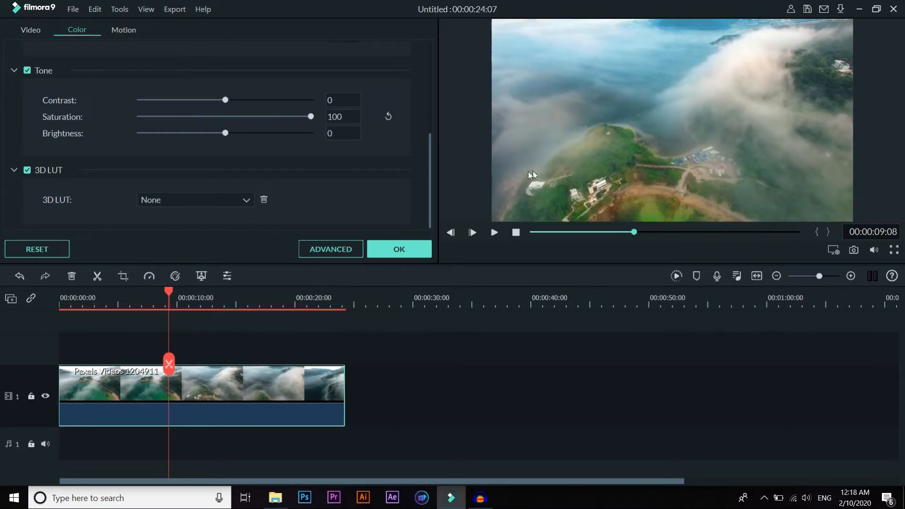
left_click_drag(634, 233, 571, 242)
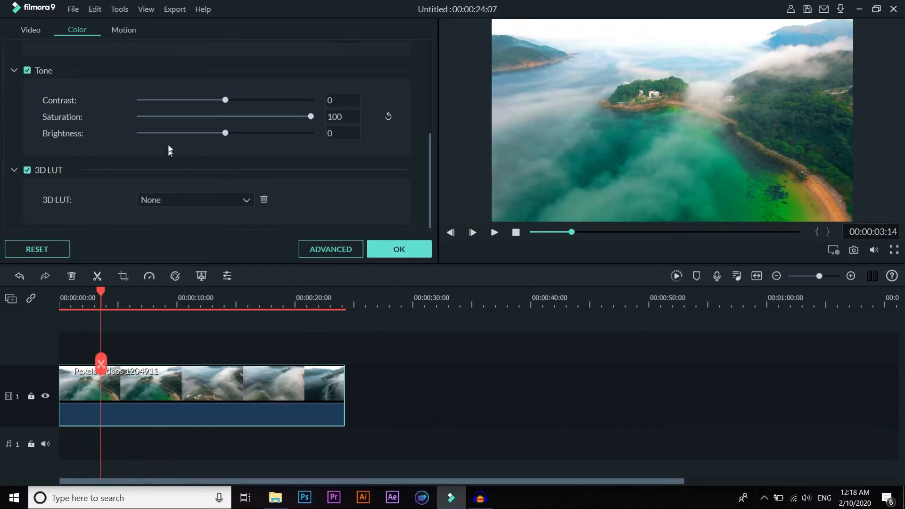
left_click_drag(311, 116, 251, 132)
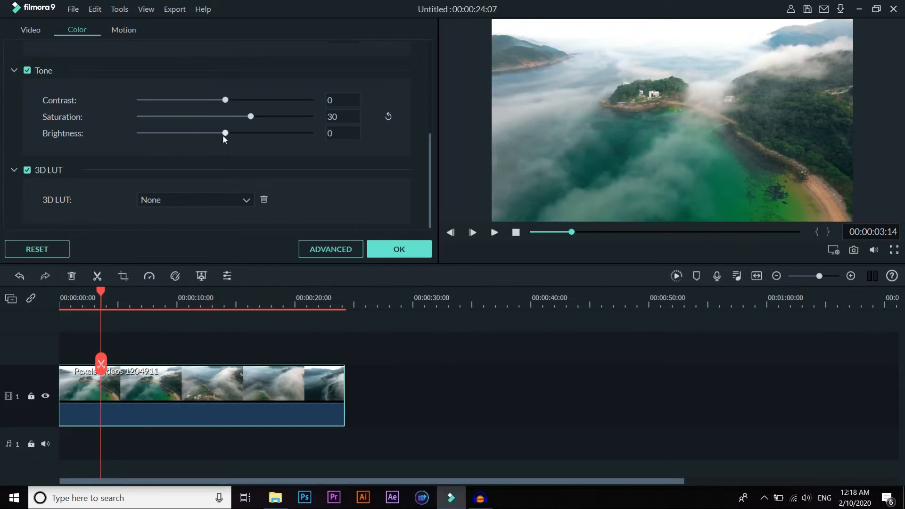
Step: Try lowering the Tone brightness and return it to 0
left_click_drag(222, 135, 148, 134)
double_click(148, 135)
double_click(338, 132)
Step: Look through the built-in 3D LUT presets and apply 007 Series to the clip
mouse_move(430, 186)
left_mouse_down()
mouse_move(424, 96)
mouse_move(431, 202)
left_mouse_up()
left_click(240, 201)
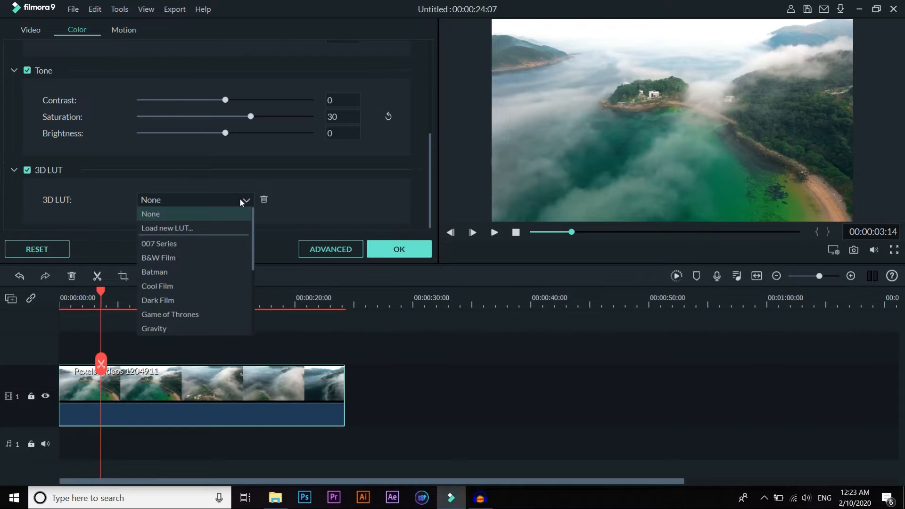
left_click_drag(254, 229, 250, 313)
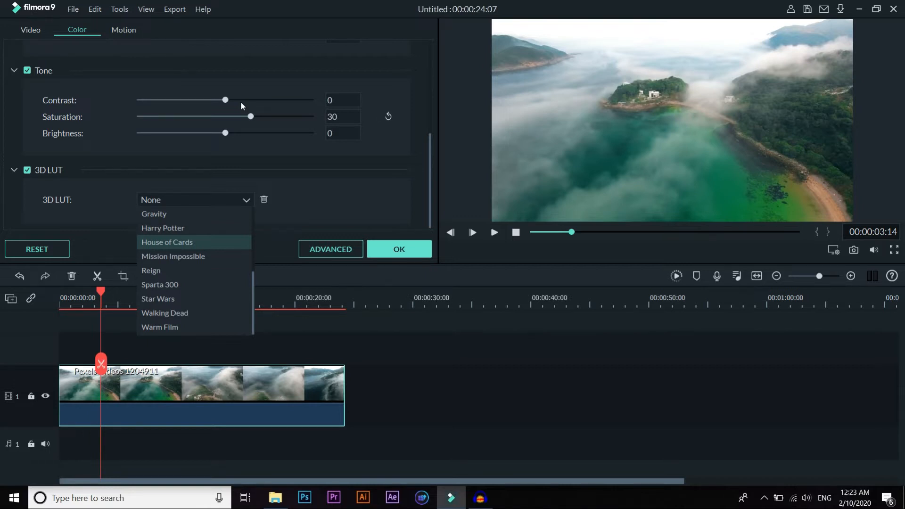
left_click(162, 199)
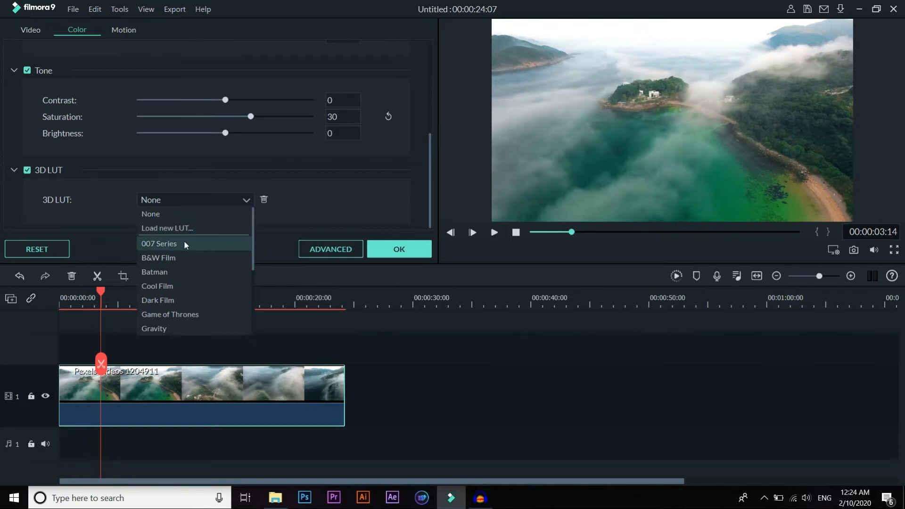
left_click(154, 243)
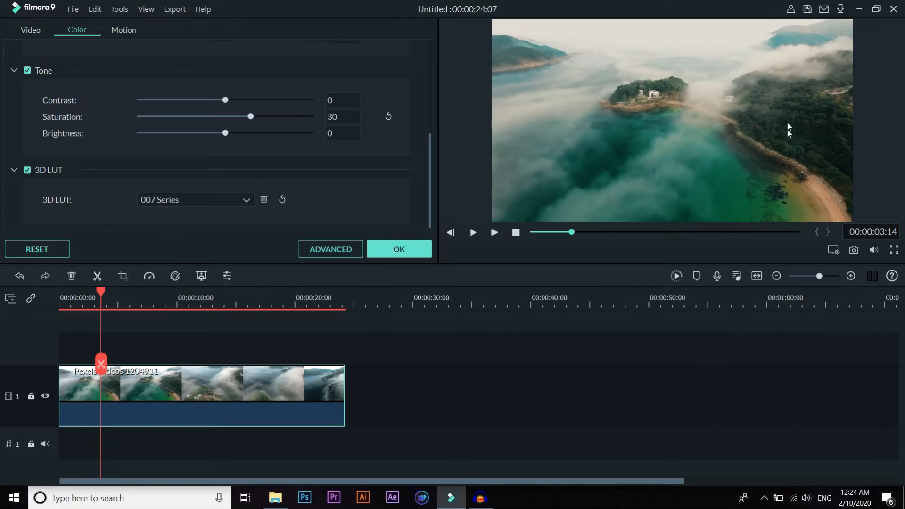
Step: Change the 3D LUT to B&W Film and preview it at several points of the clip
left_click(222, 199)
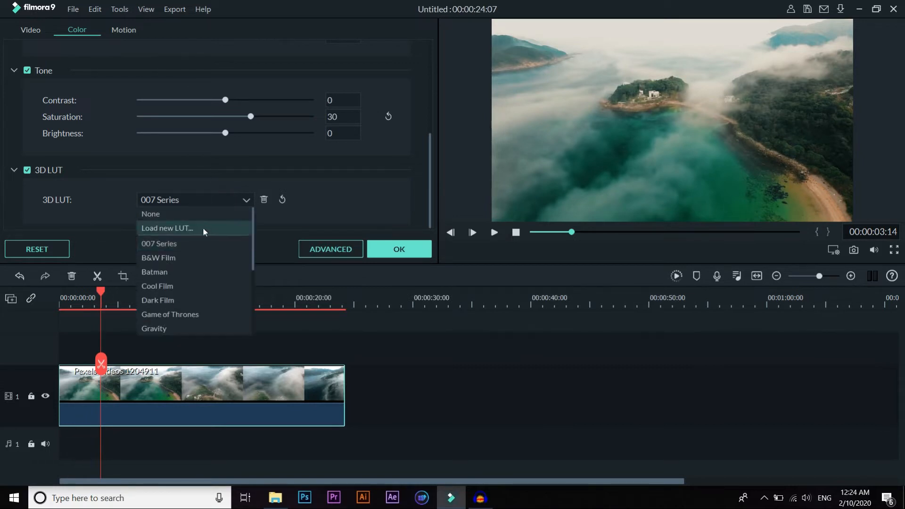
left_click(168, 258)
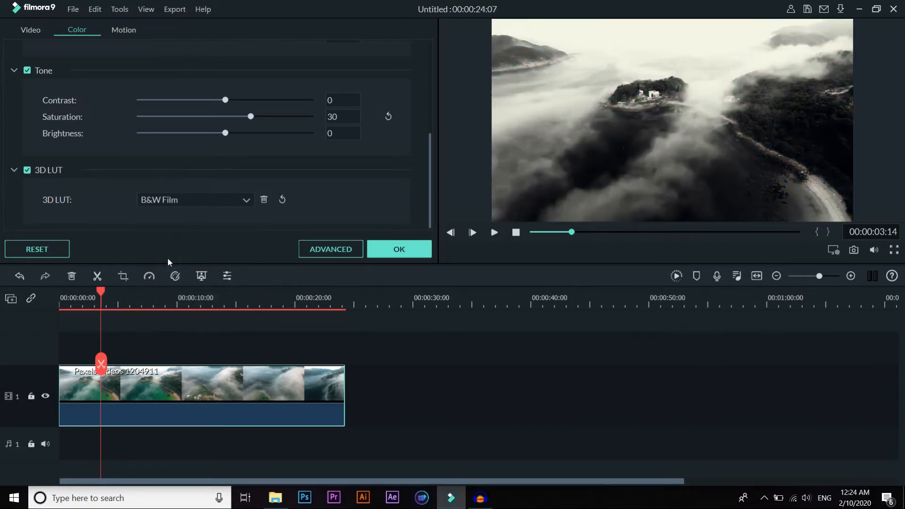
left_click(542, 232)
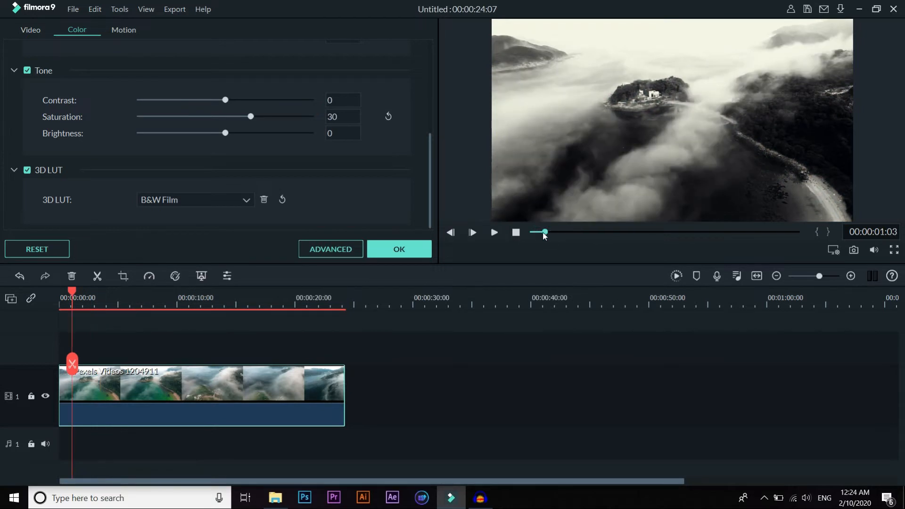
left_click(531, 232)
left_click_drag(531, 234, 612, 232)
Step: Try the Batman, Cool Film and Dark Film 3D LUTs on the clip, one after another
left_click(242, 203)
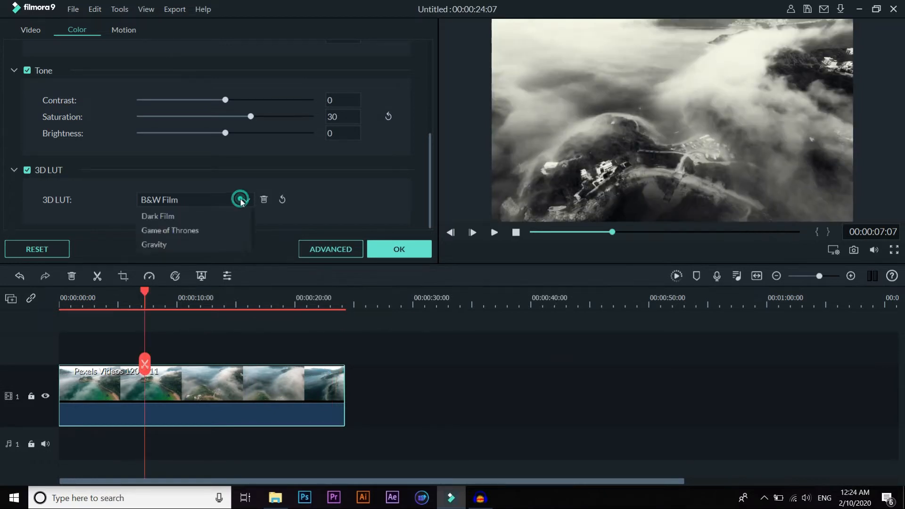
left_click(198, 270)
left_click(244, 200)
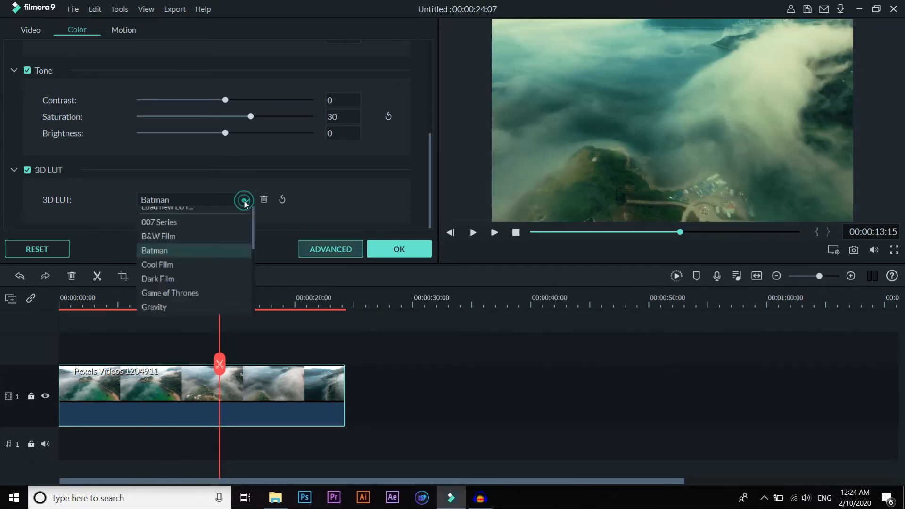
left_click(186, 290)
left_click(232, 200)
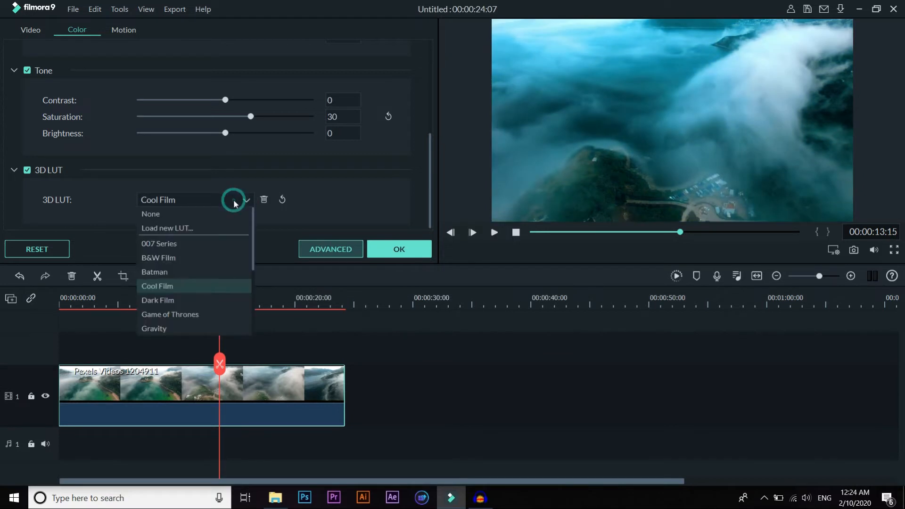
left_click(183, 299)
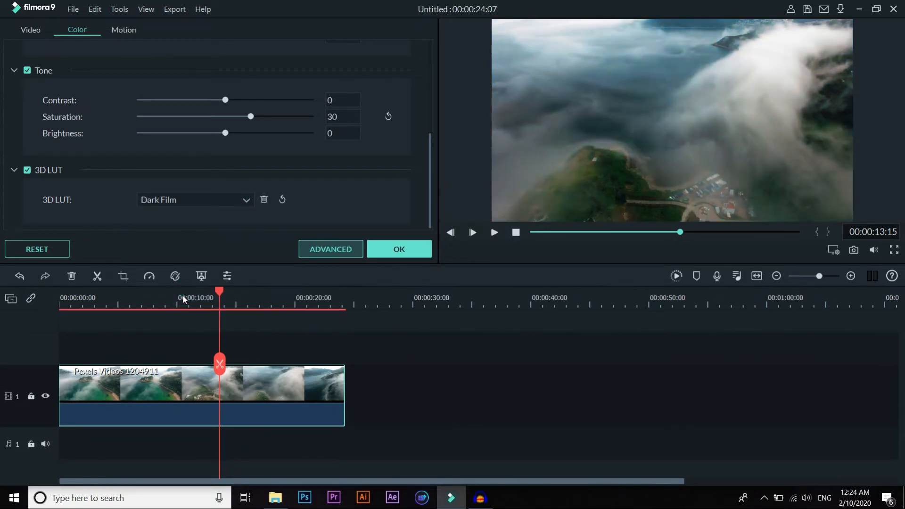
Step: Change the 3D LUT to Game of Thrones and preview it near the start of the clip
left_click(203, 198)
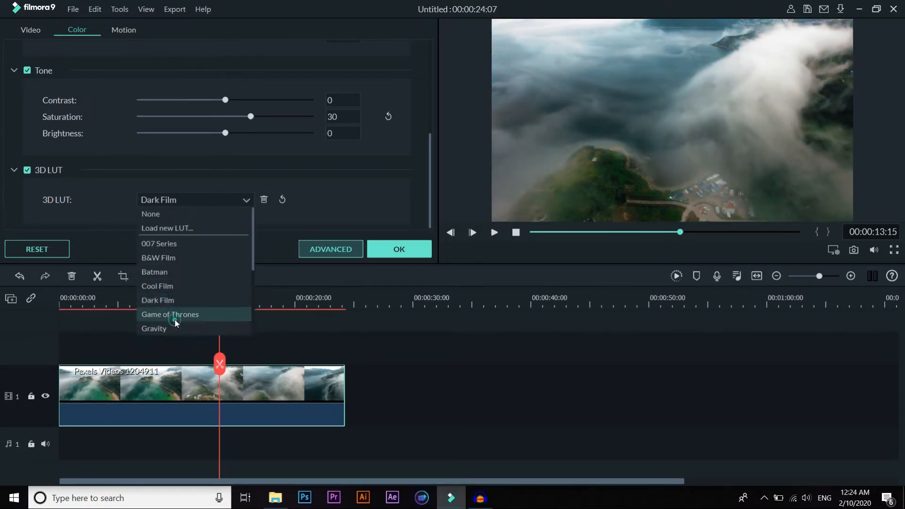
left_click(174, 314)
left_click(618, 232)
left_click_drag(618, 234, 567, 234)
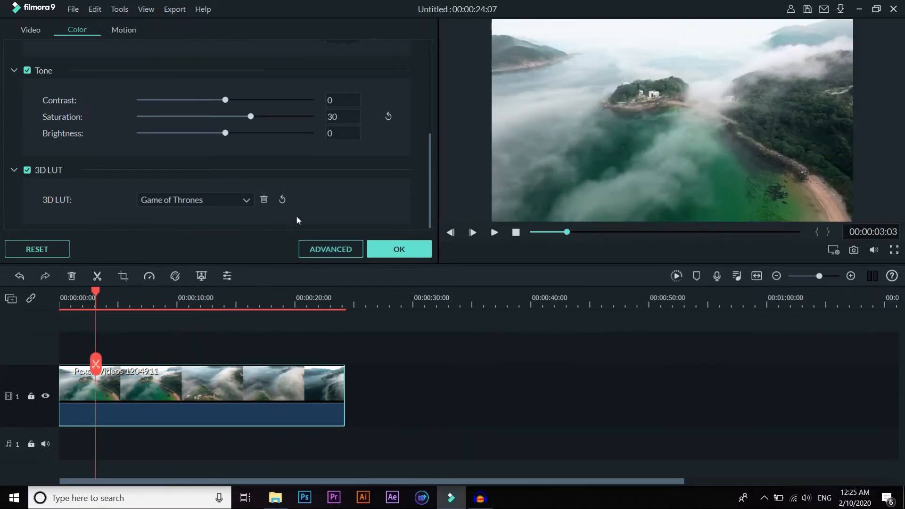
Step: Change the 3D LUT to Gravity, preview it along the clip, and reset the 3D LUT
left_click(222, 208)
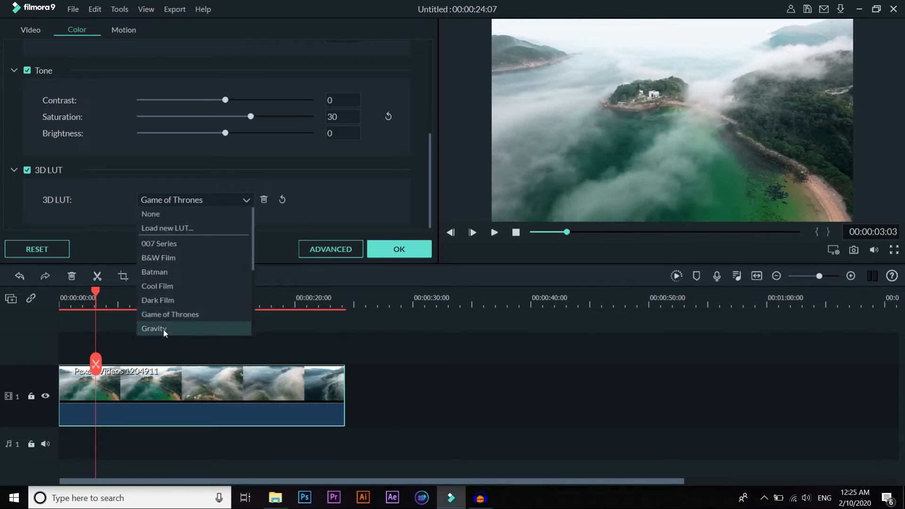
left_click(163, 330)
left_click_drag(606, 234, 652, 236)
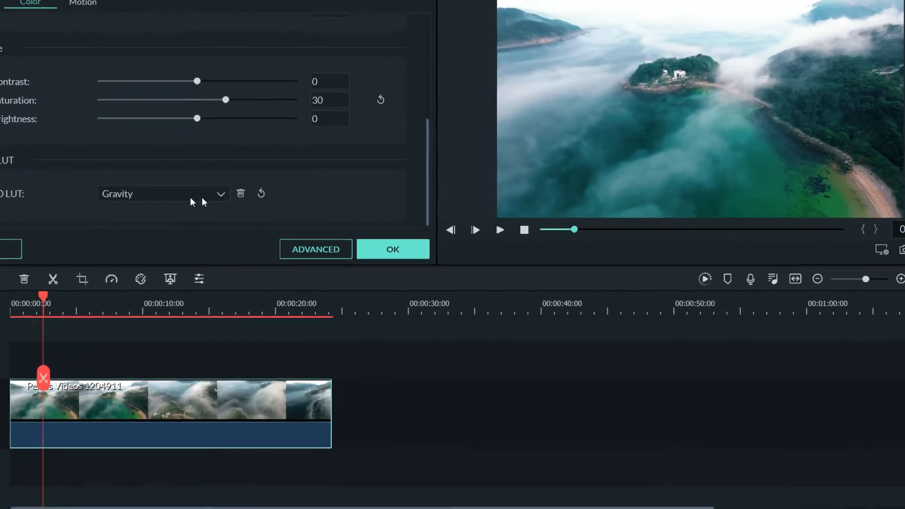
left_click(247, 188)
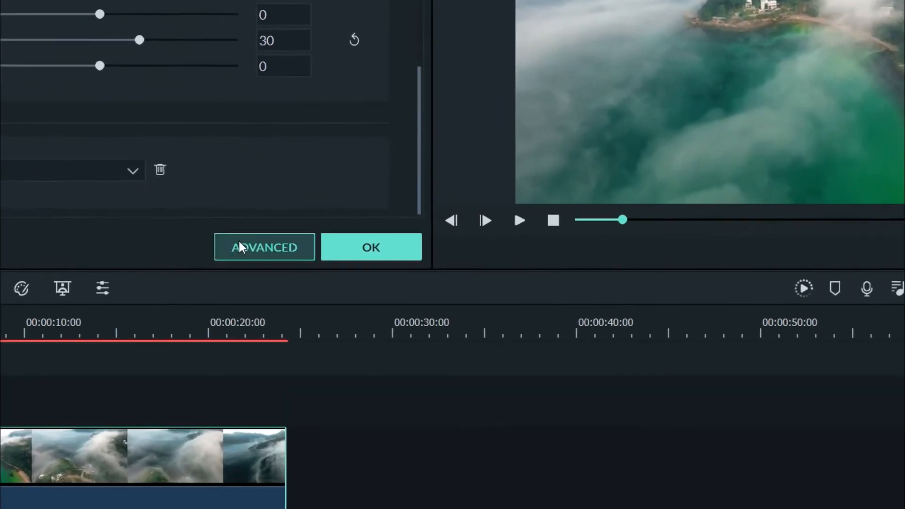
Step: Open the advanced color correction and apply the Warm Film preset to the clip
left_click(290, 249)
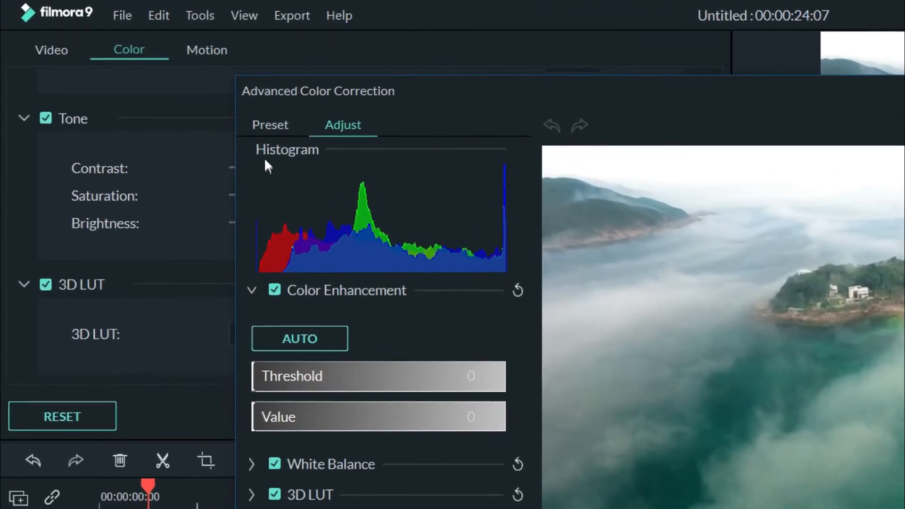
left_click(270, 124)
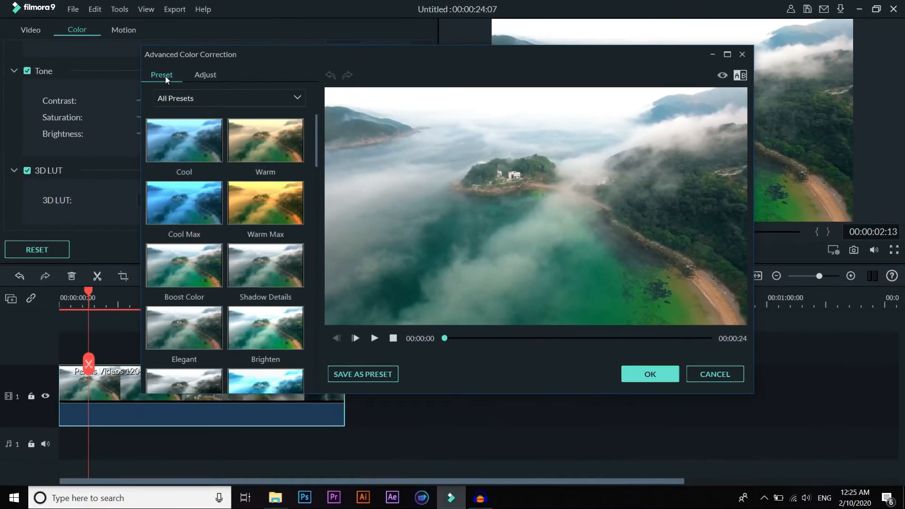
left_click_drag(312, 150, 304, 387)
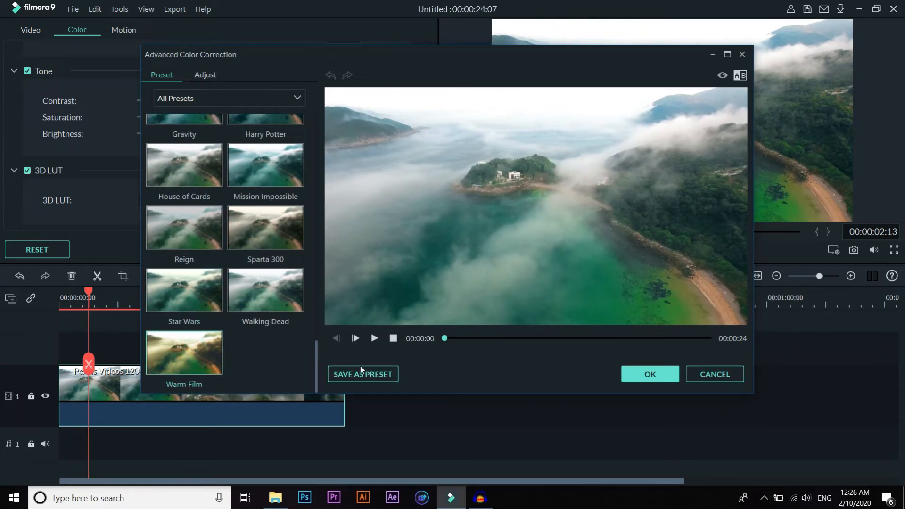
left_click(647, 375)
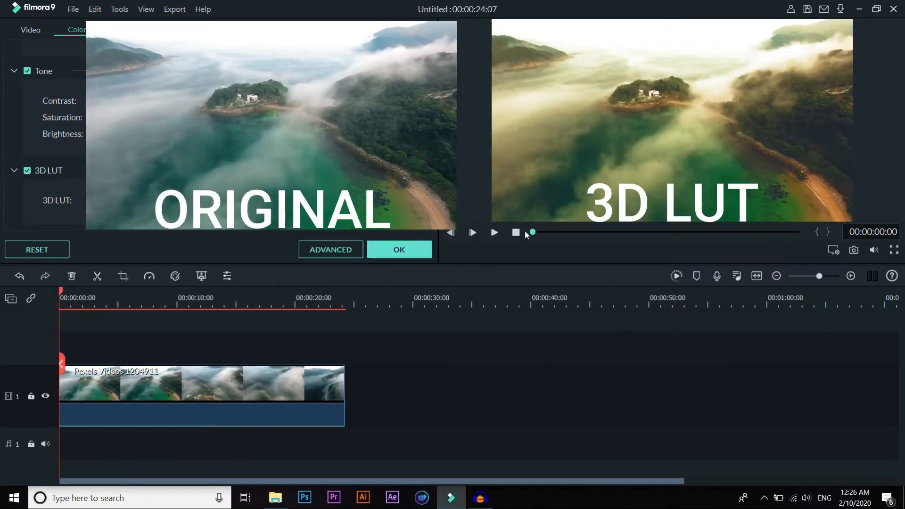
Step: Play back the graded clip and check the look at several points along it
left_click(495, 232)
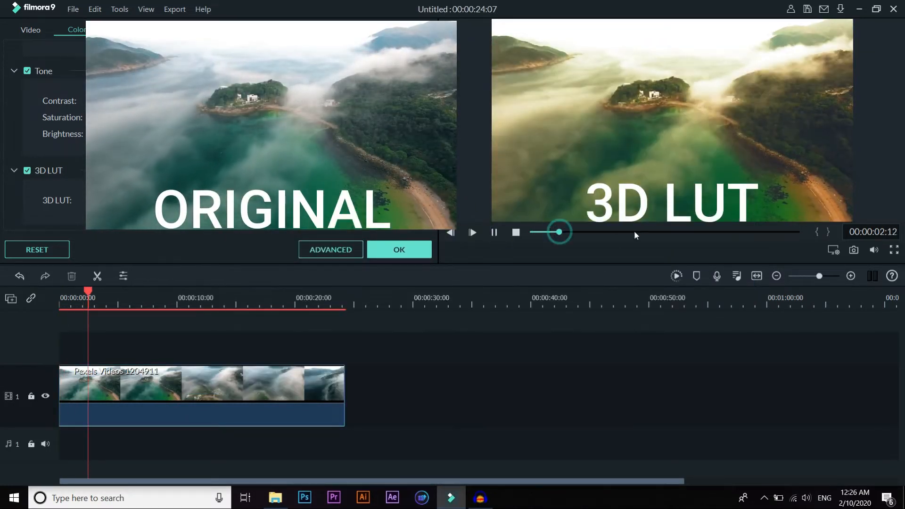
left_click_drag(635, 232, 593, 242)
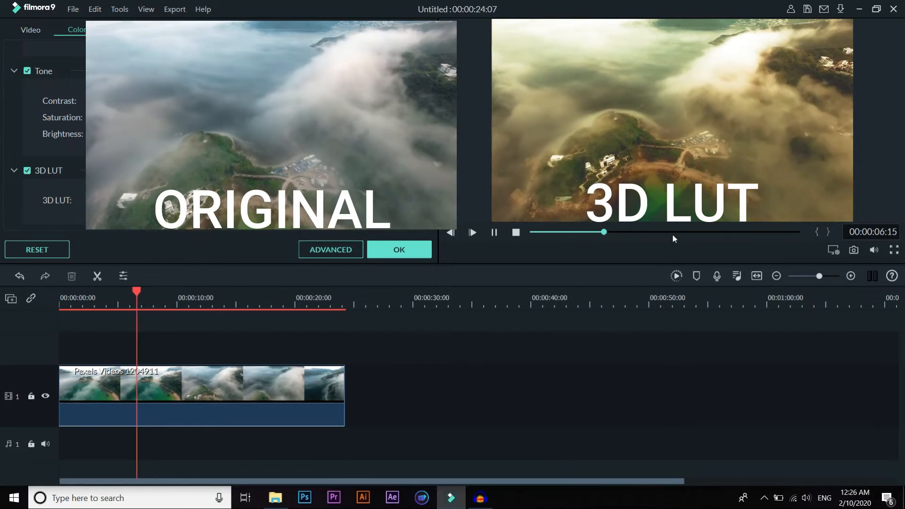
left_click(672, 232)
left_click(516, 232)
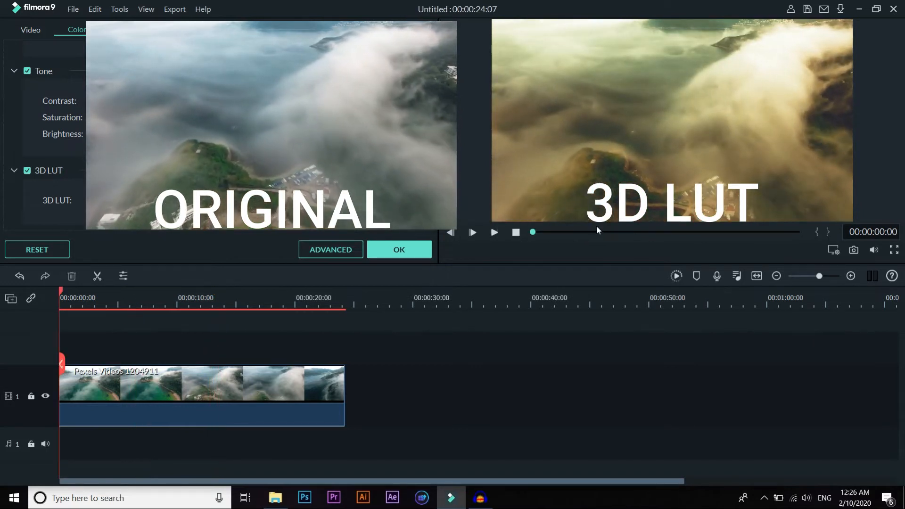
left_click(612, 232)
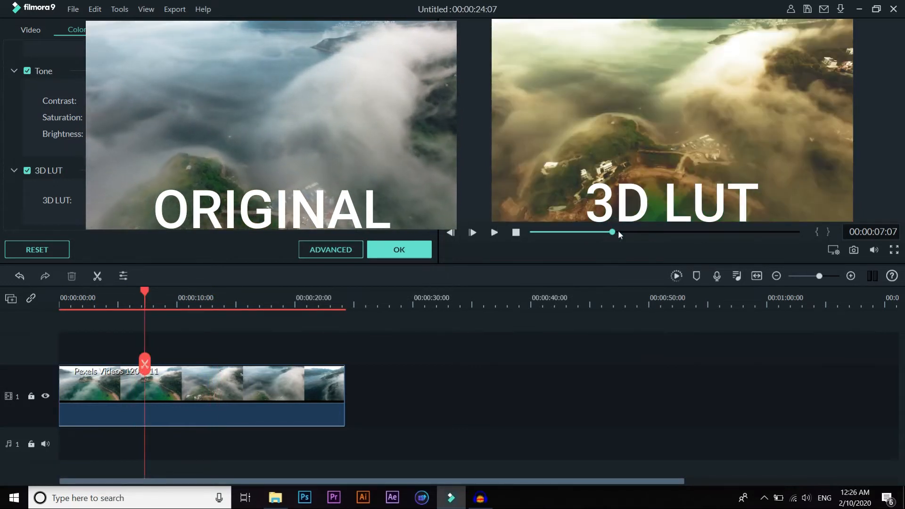
Step: Reopen the advanced color correction and browse the list of all presets
left_click(329, 249)
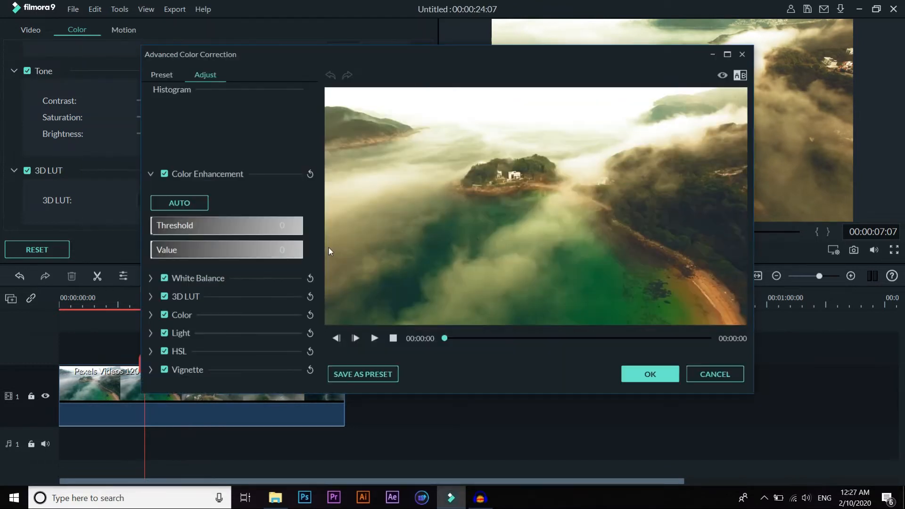
left_click(170, 72)
left_click_drag(315, 142, 307, 320)
scroll(306, 331, "down", 3)
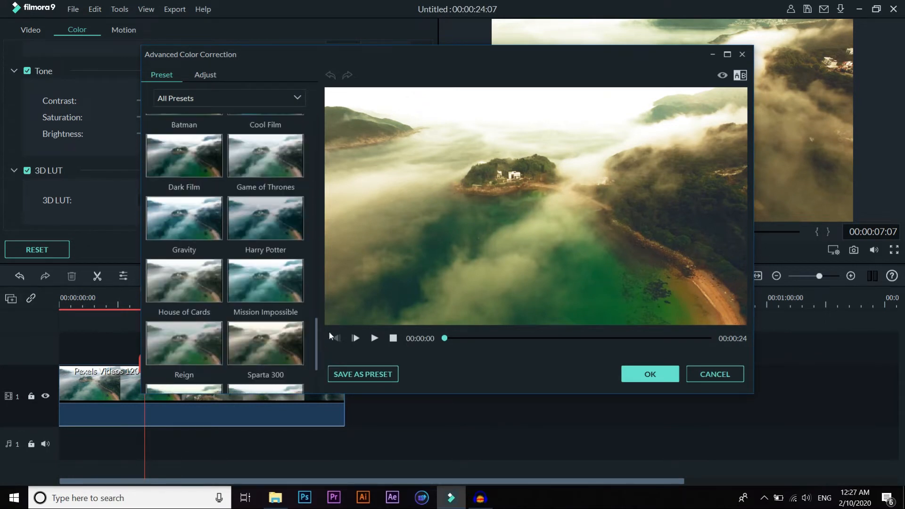
left_click_drag(316, 339, 321, 317)
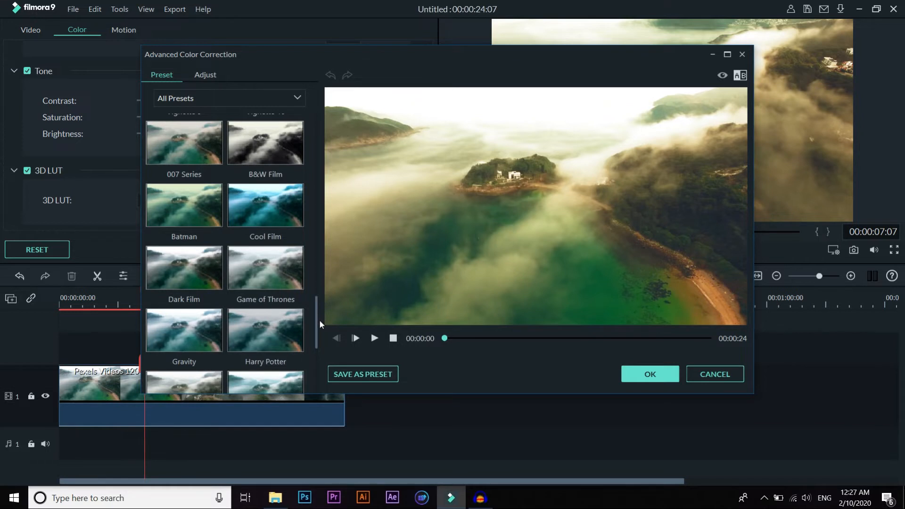
left_click(314, 324)
left_click_drag(315, 317, 323, 281)
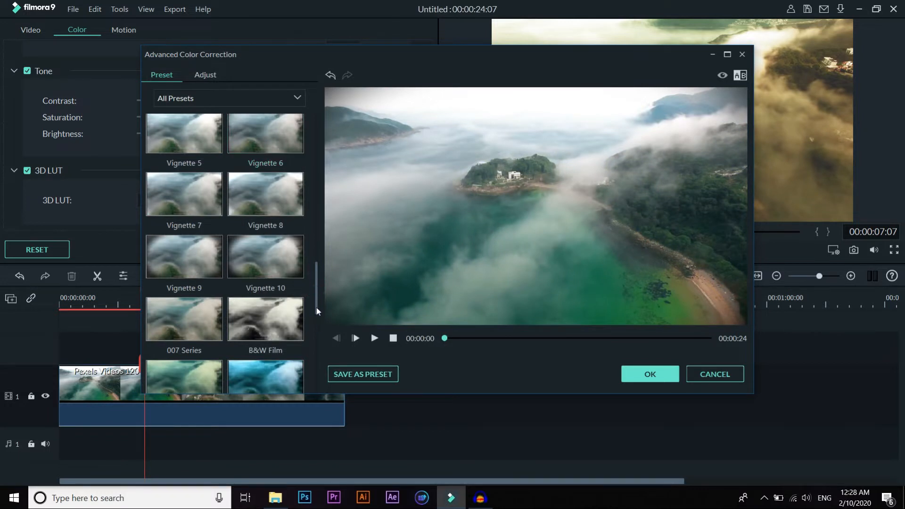
Step: Try several film presets on the clip, including House of Cards, Mission Impossible, Reign and Sparta 300
left_click_drag(316, 309, 313, 335)
left_click(271, 180)
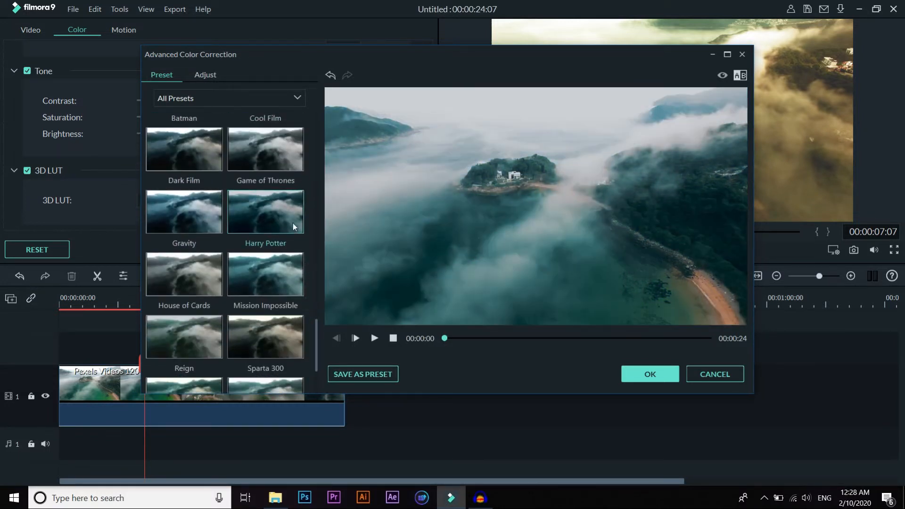
left_click(194, 278)
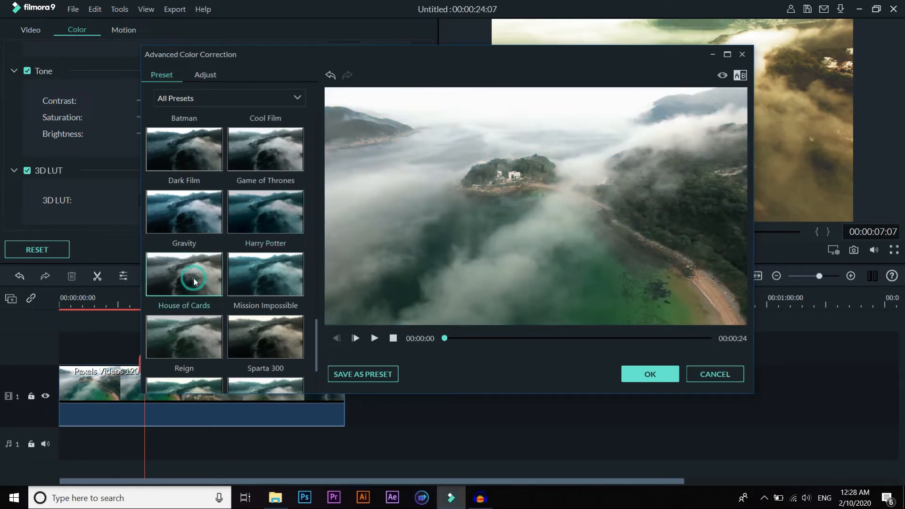
left_click(271, 281)
left_click(188, 338)
left_click(267, 341)
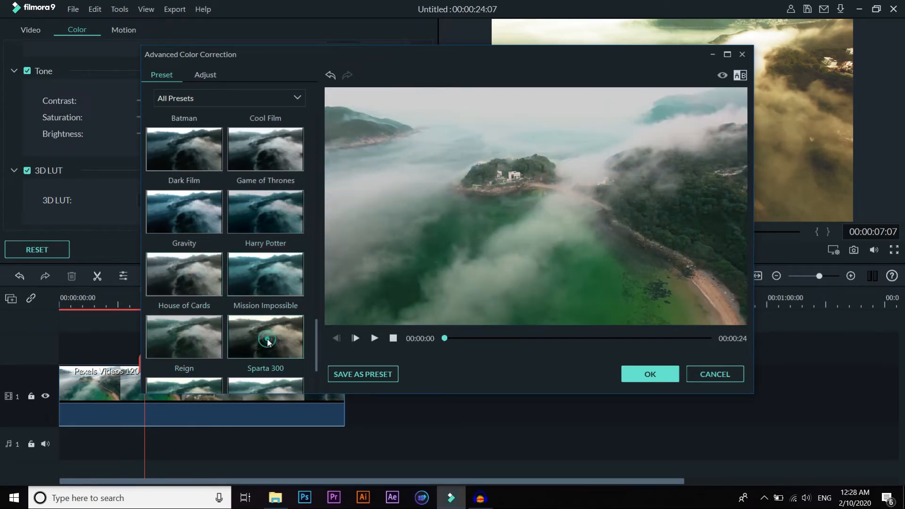
Step: Apply the Epic preset and preview it at several points of the clip
scroll(267, 339, "up", 10)
left_click(265, 170)
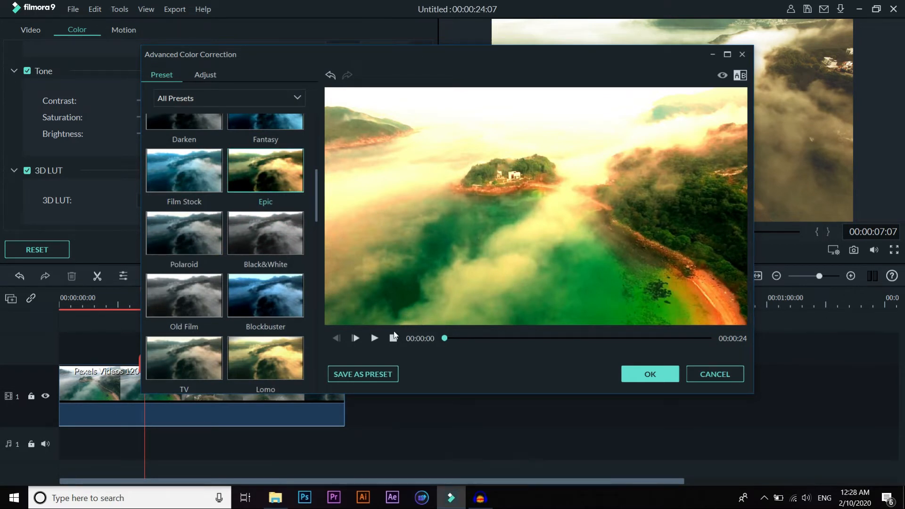
left_click(374, 339)
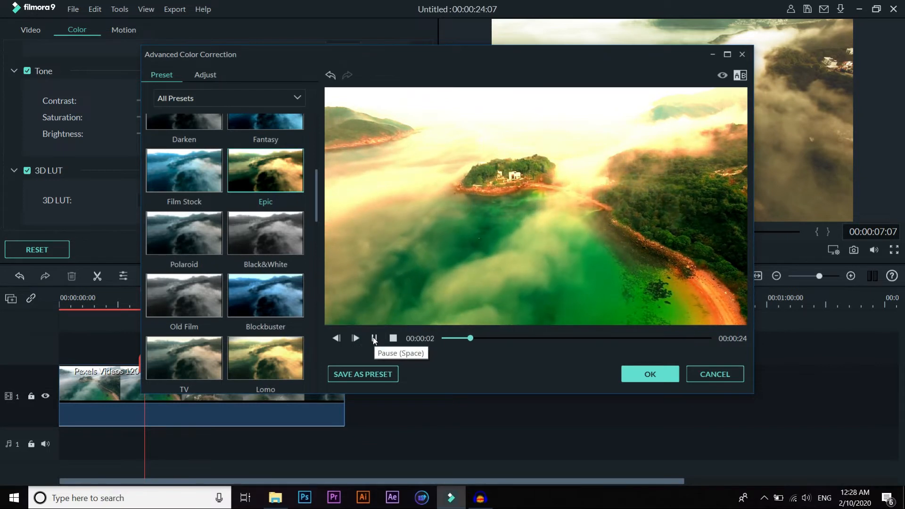
left_click(582, 339)
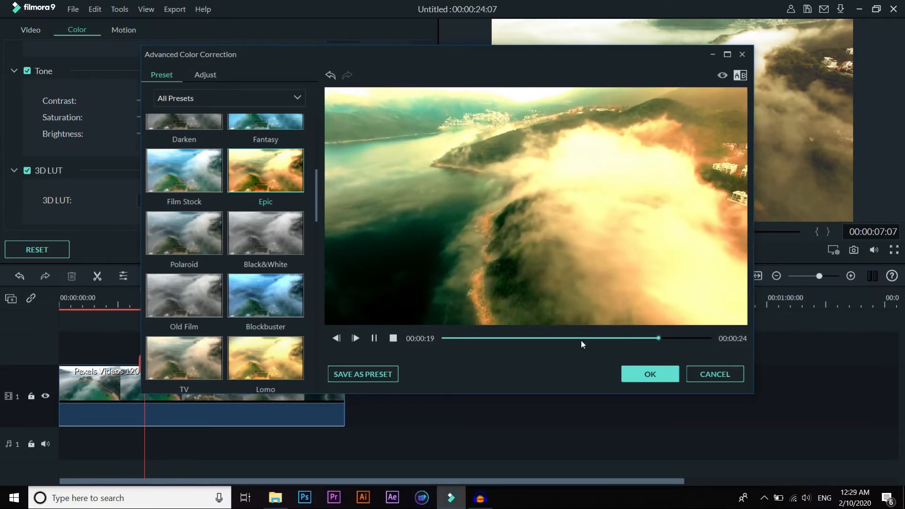
left_click(523, 339)
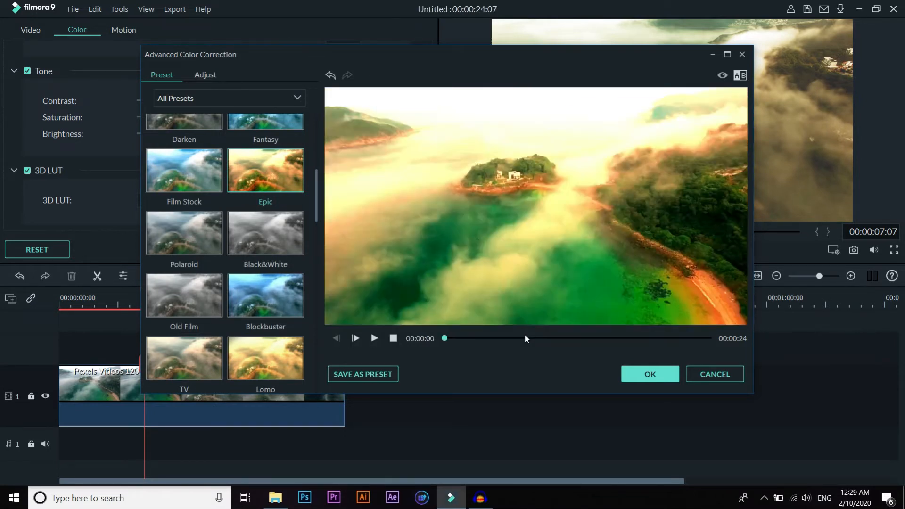
Step: Examine the Color Enhancement, White Balance and 3D LUT adjustments behind the Epic preset, and look through the preset list
left_click(203, 77)
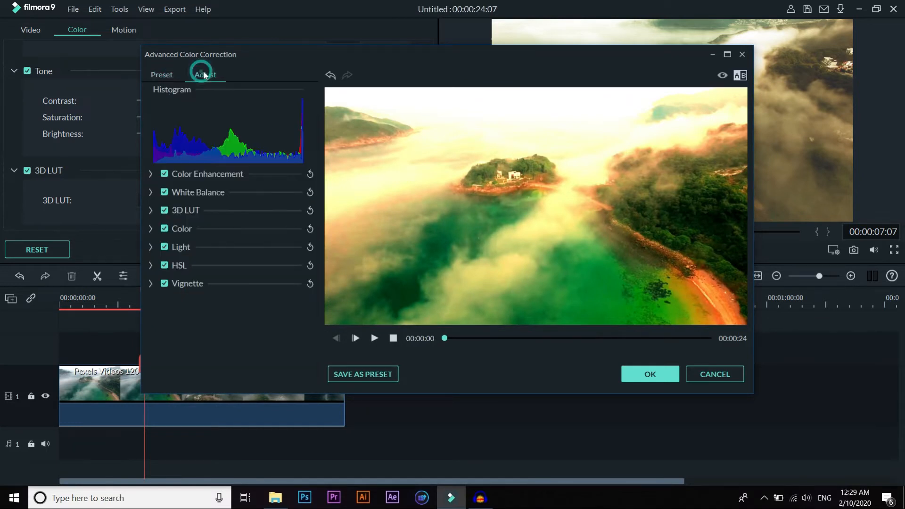
left_click(152, 176)
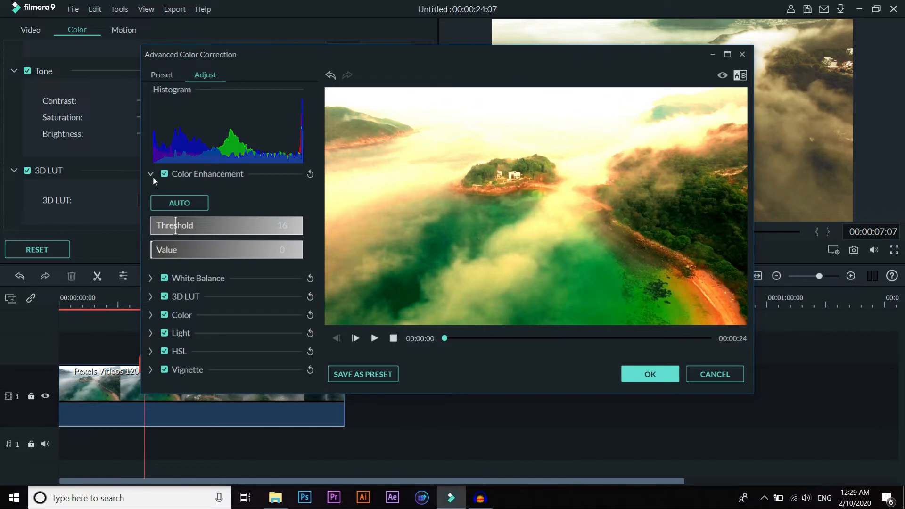
left_click(150, 279)
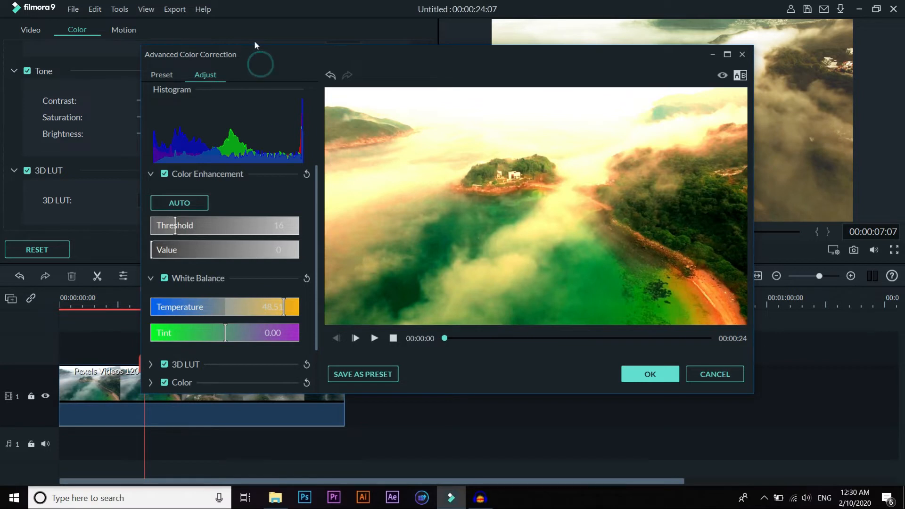
scroll(282, 166, "down", 1)
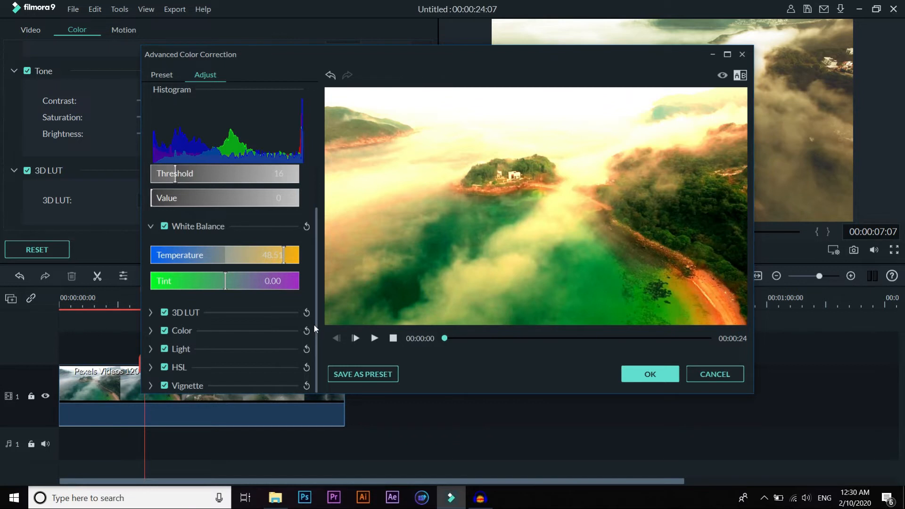
left_click(174, 75)
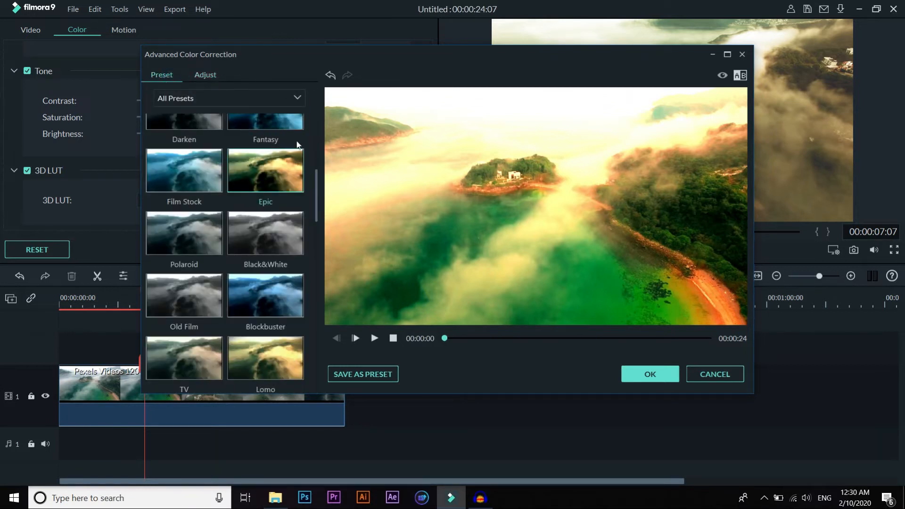
left_click_drag(318, 203, 317, 236)
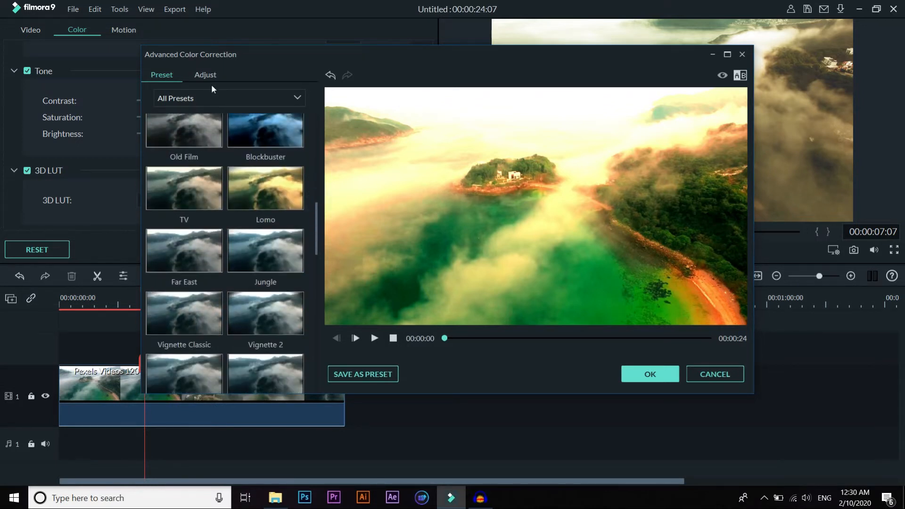
left_click(208, 76)
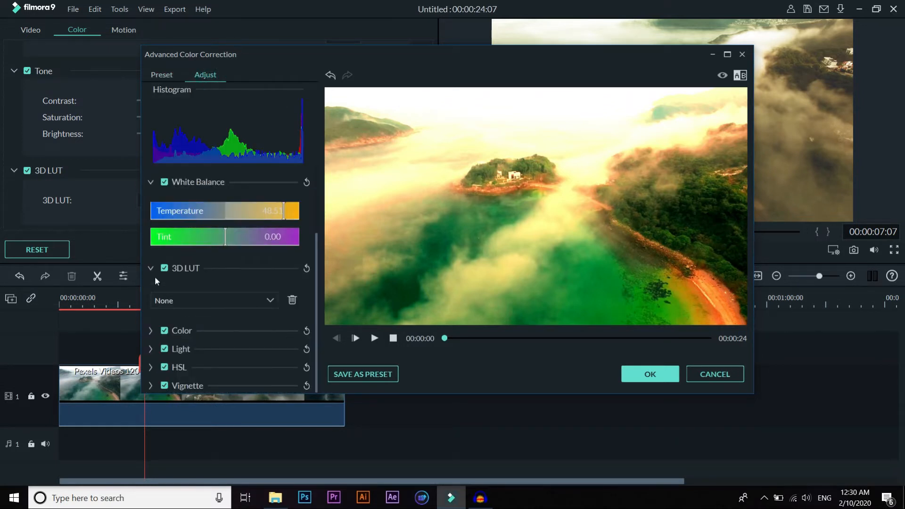
Step: In the Color adjustments, set exposure to 0, contrast to 3, vibrance to 0 and saturation to 0
left_click(151, 332)
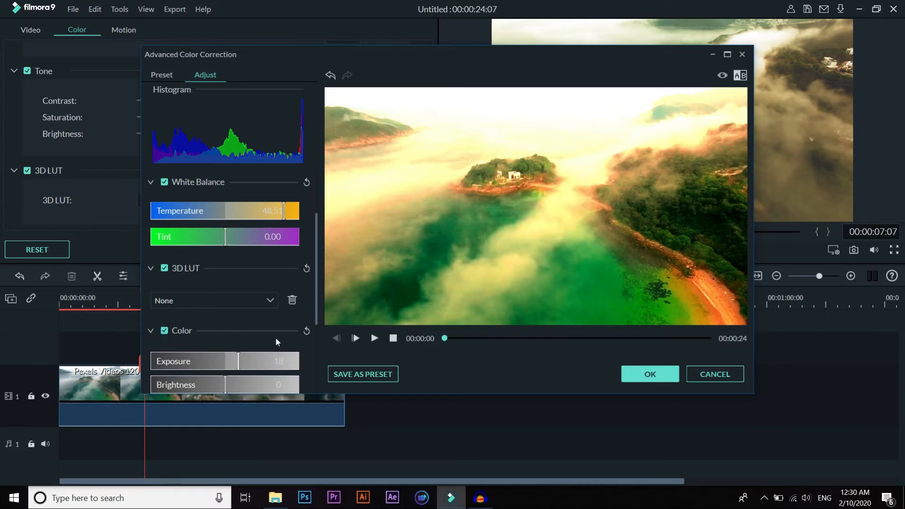
scroll(315, 290, "down", 3)
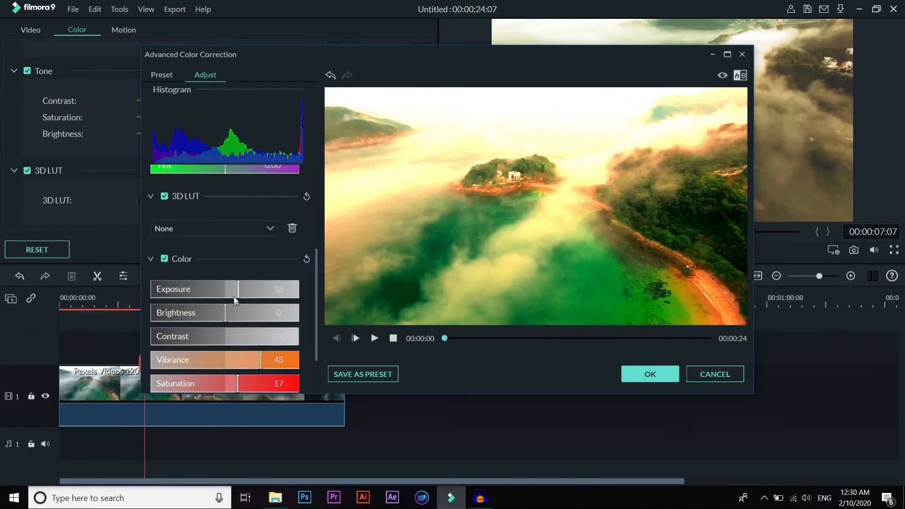
left_click_drag(237, 290, 226, 371)
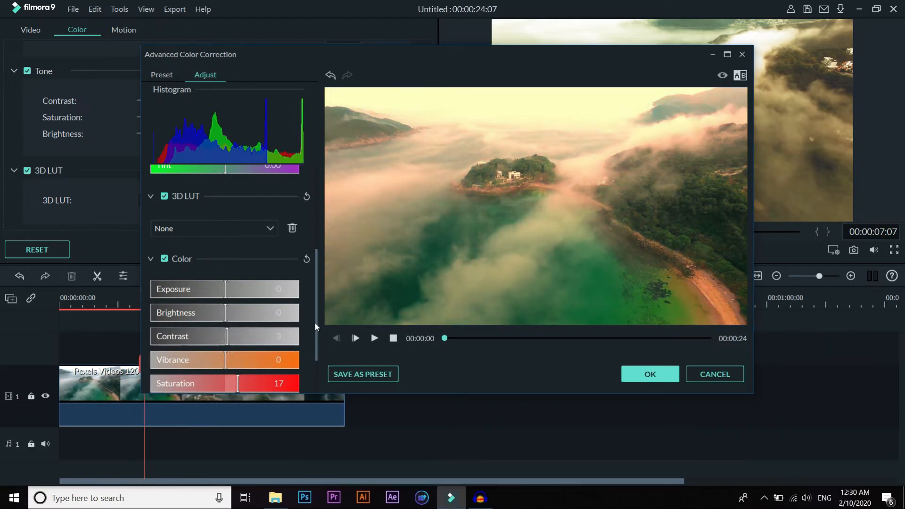
scroll(316, 323, "down", 3)
left_click_drag(244, 317, 226, 323)
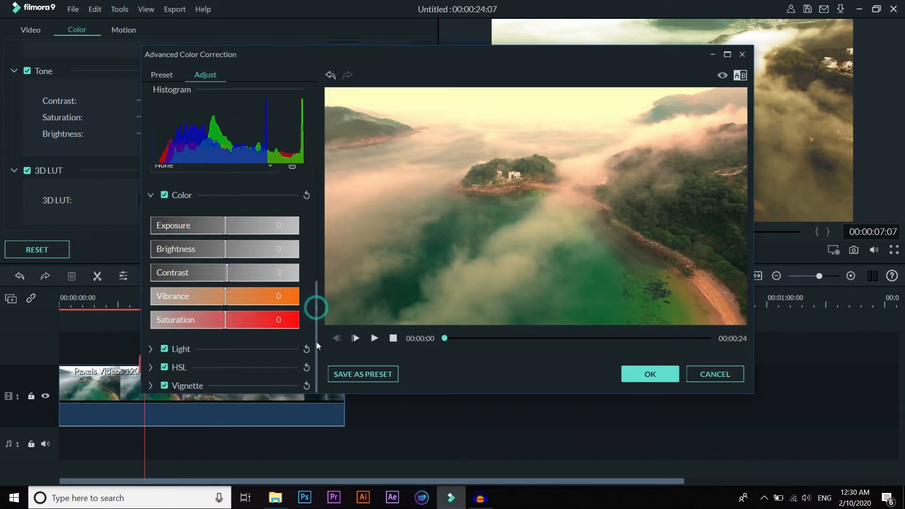
Step: Expand the Light and Vignette adjustments and set the vignette amount to -82
left_click(151, 349)
left_click_drag(315, 305, 315, 357)
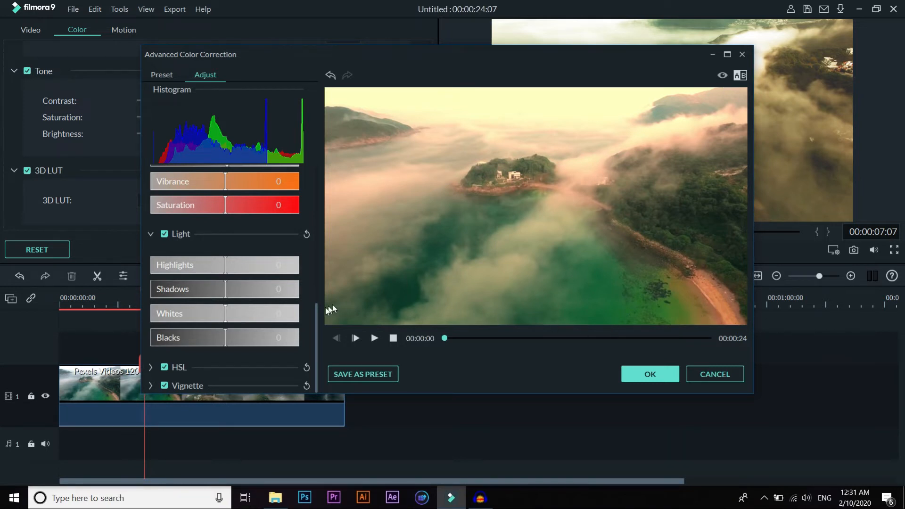
left_click(151, 386)
left_click_drag(319, 280, 317, 343)
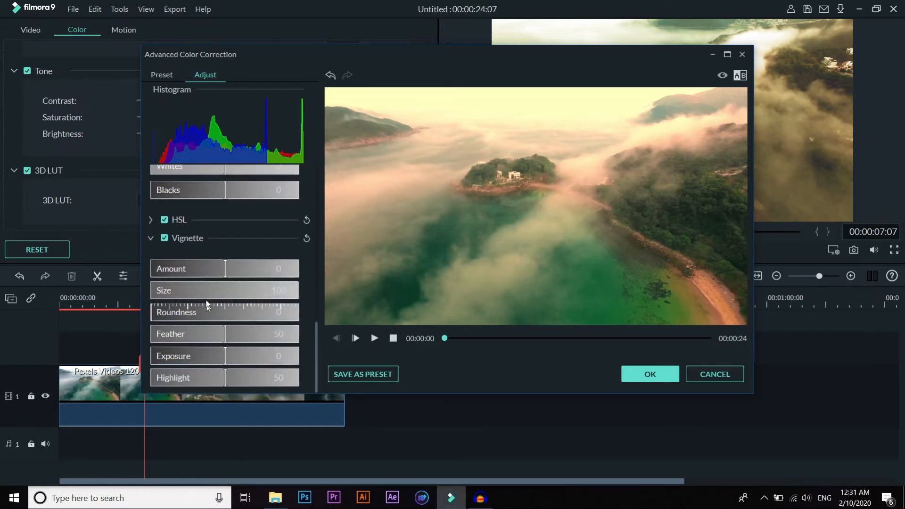
left_click_drag(222, 270, 172, 276)
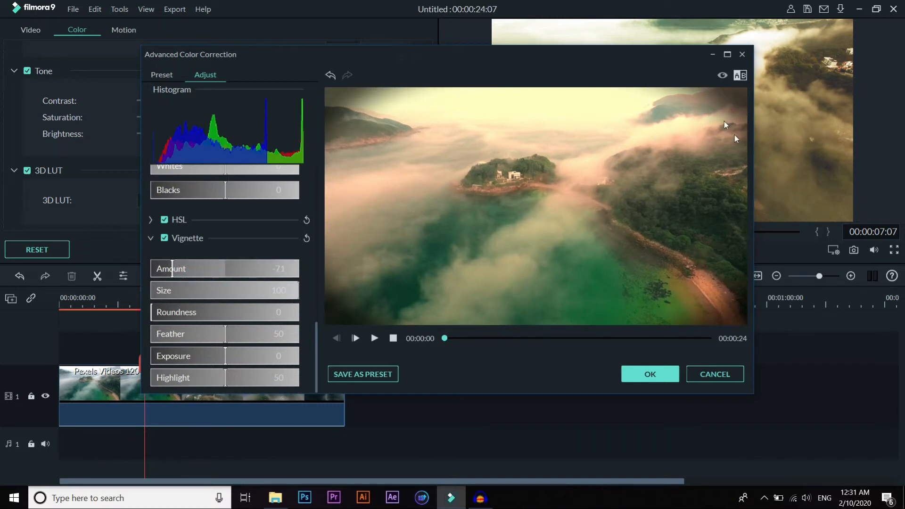
left_click(164, 268)
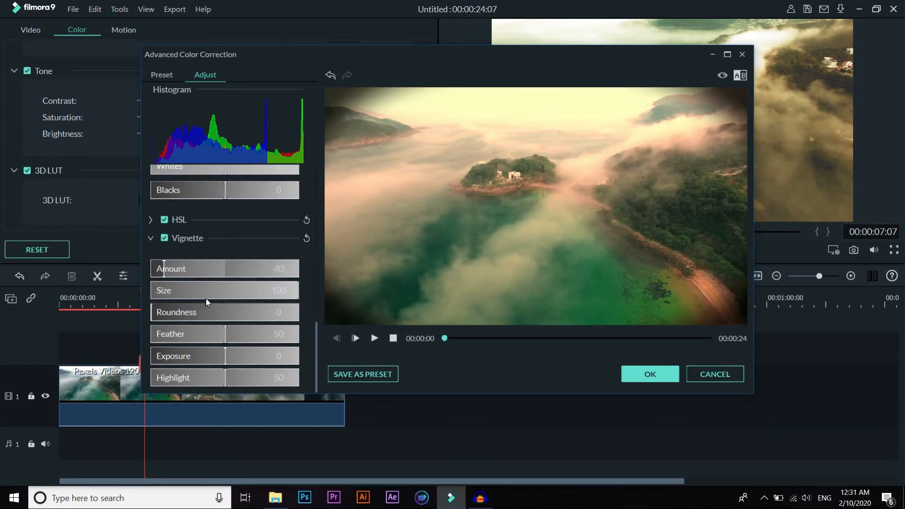
Step: Try other vignette size and roundness values, return them to 100 and 0, and set the feather to 99
left_click_drag(184, 290, 313, 282)
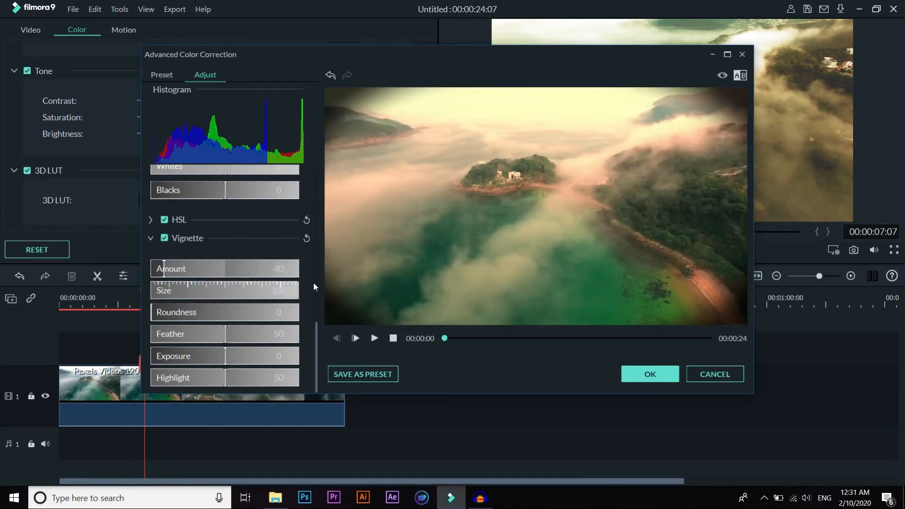
left_click(203, 315)
mouse_move(204, 316)
left_mouse_down()
mouse_move(255, 311)
mouse_move(149, 316)
left_mouse_up()
left_click_drag(216, 337, 297, 338)
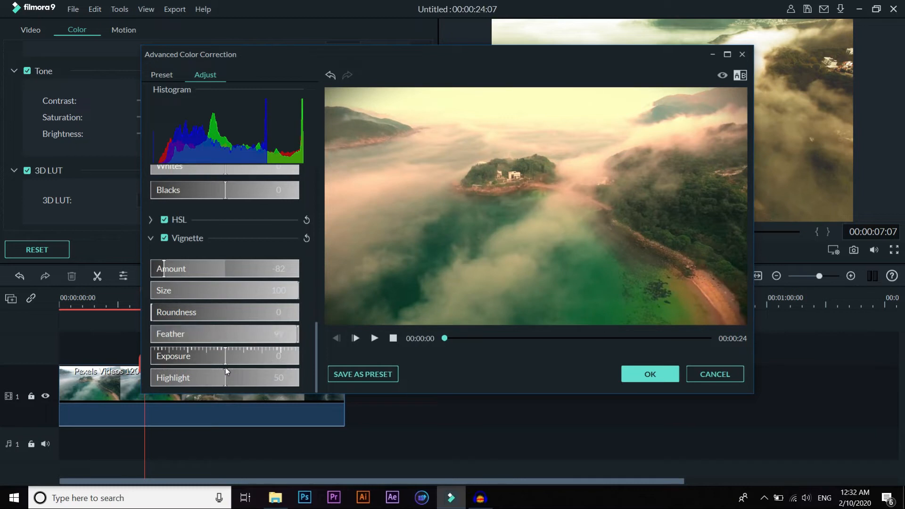
Step: Apply the Warm Film preset to the drone clip, accept the advanced correction and close the clip's color settings
left_click(163, 75)
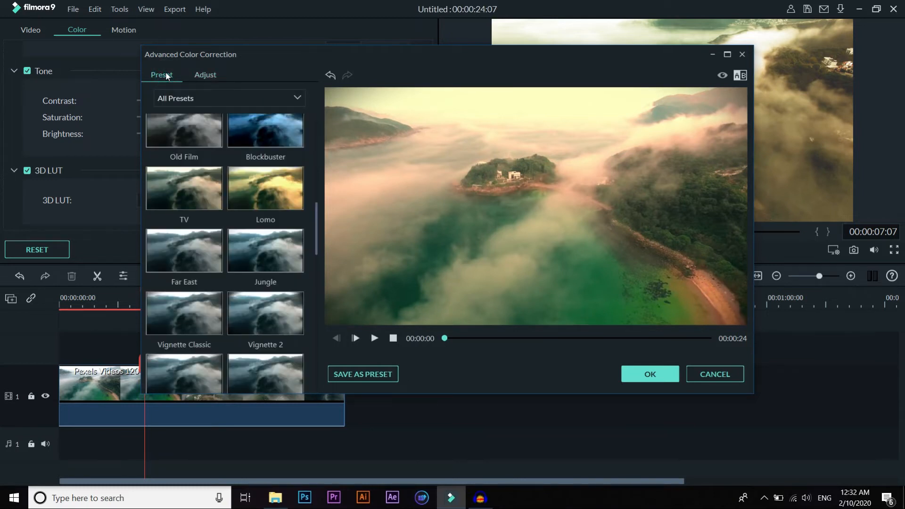
scroll(184, 283, "down", 10)
left_click(183, 353)
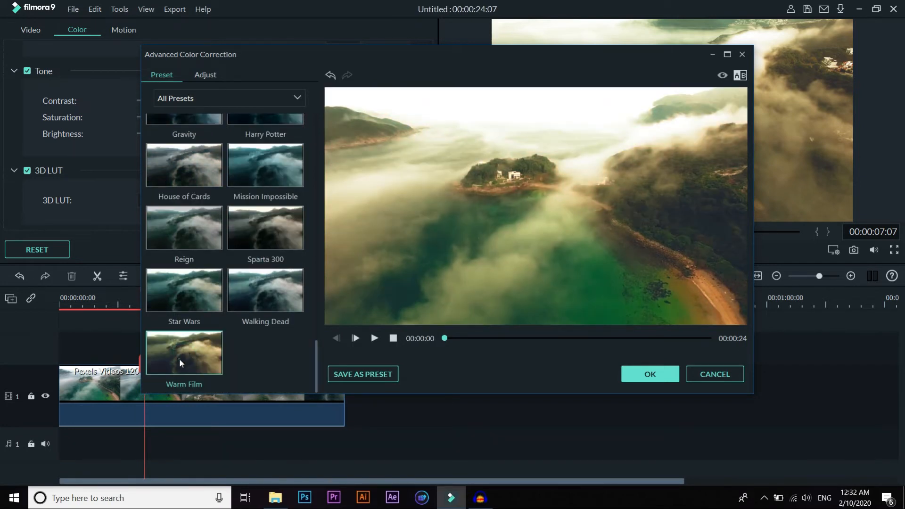
left_click(180, 360)
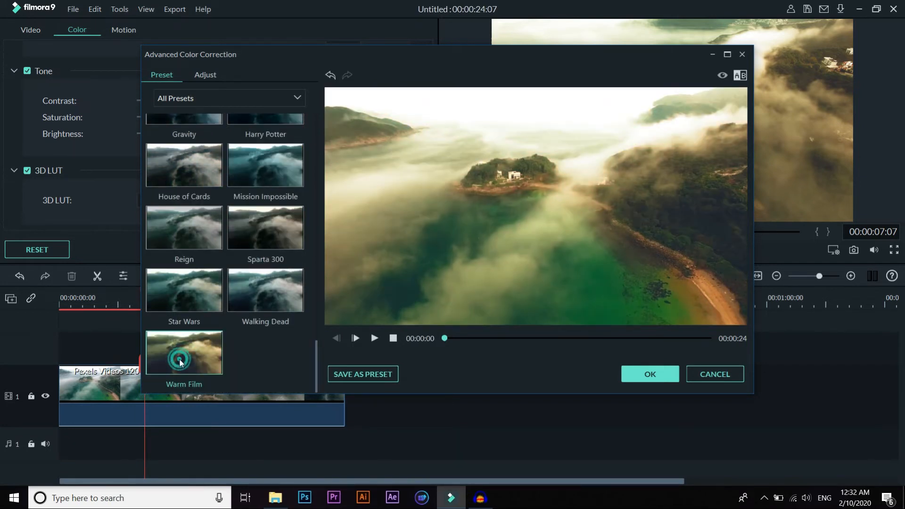
left_click(650, 373)
left_click(424, 248)
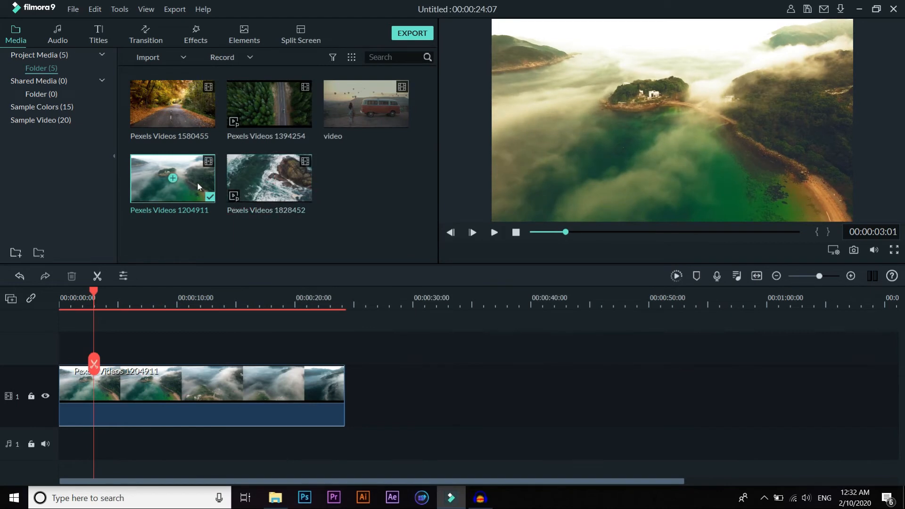
Step: Compare the graded drone clip with an ungraded copy of Pexels Videos 1204911 placed on track 2 at 00:00:03:01, and delete the copy
left_click_drag(197, 182, 100, 344)
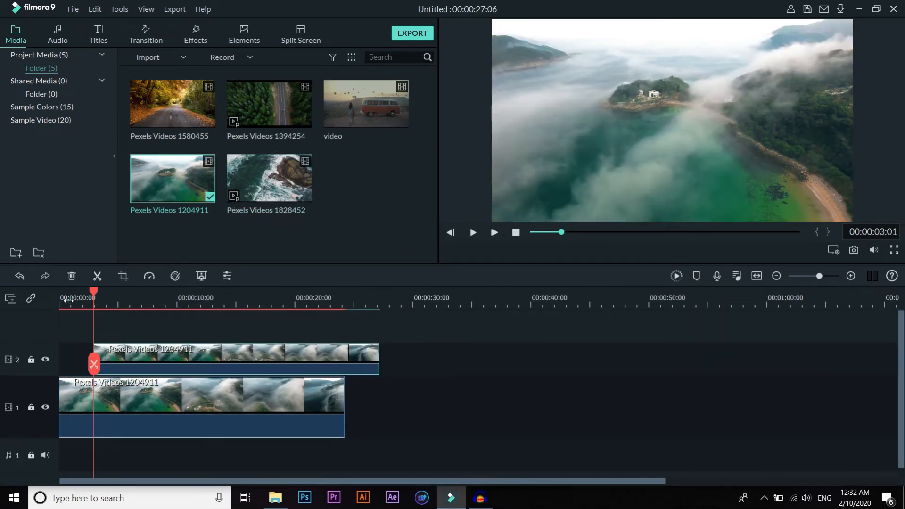
left_click(69, 302)
key("space")
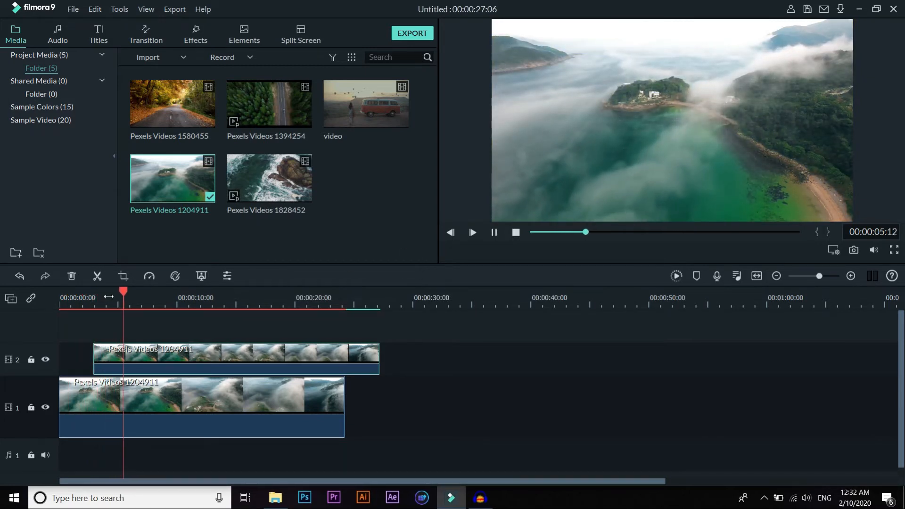
left_click(61, 295)
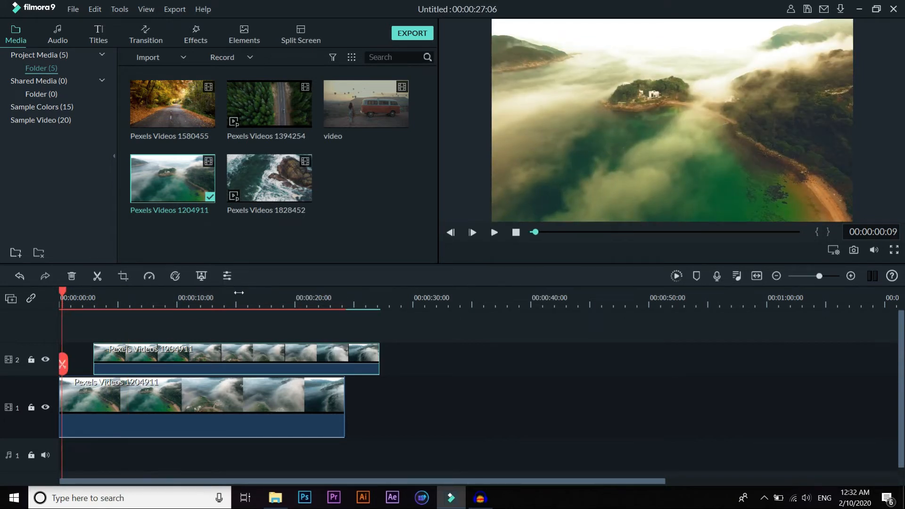
left_click_drag(118, 353, 120, 354)
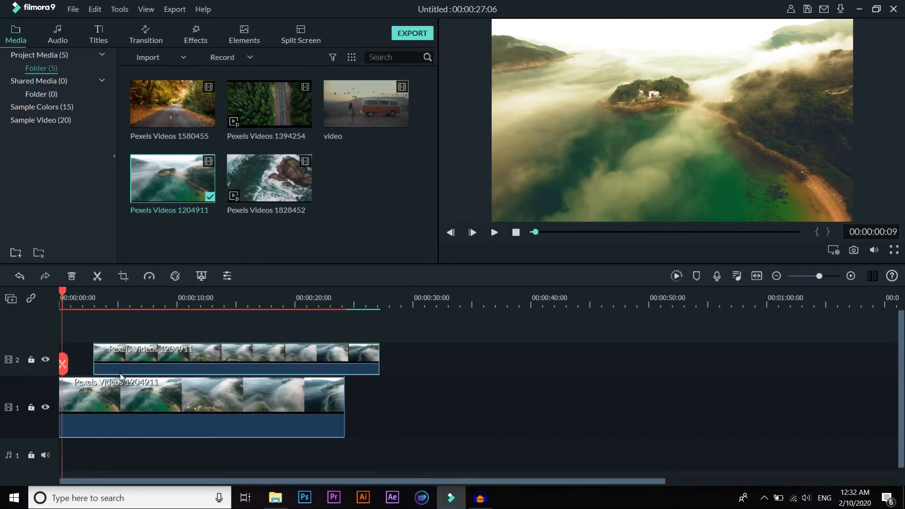
left_click(60, 302)
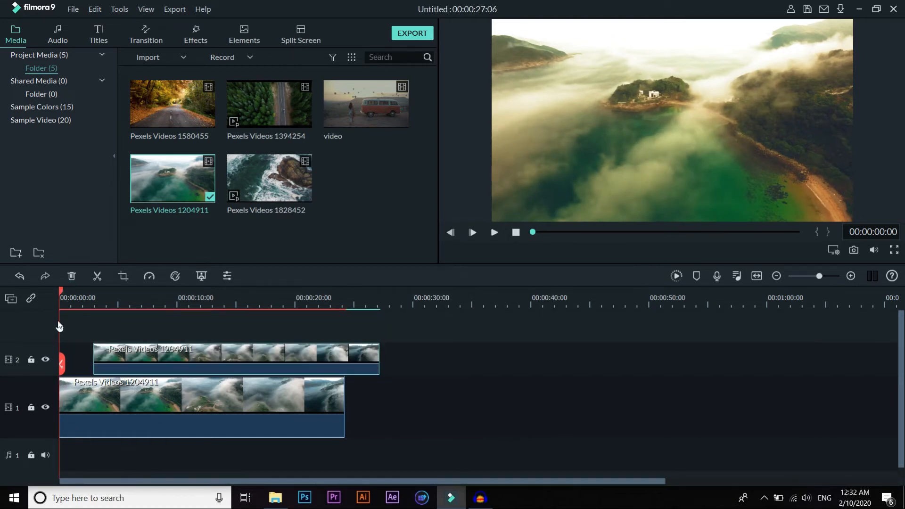
key("space")
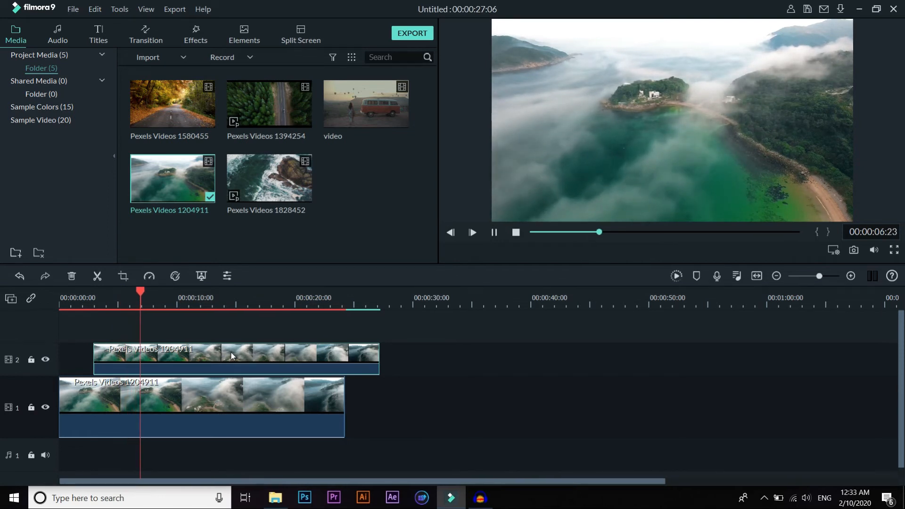
left_click_drag(230, 352, 486, 414)
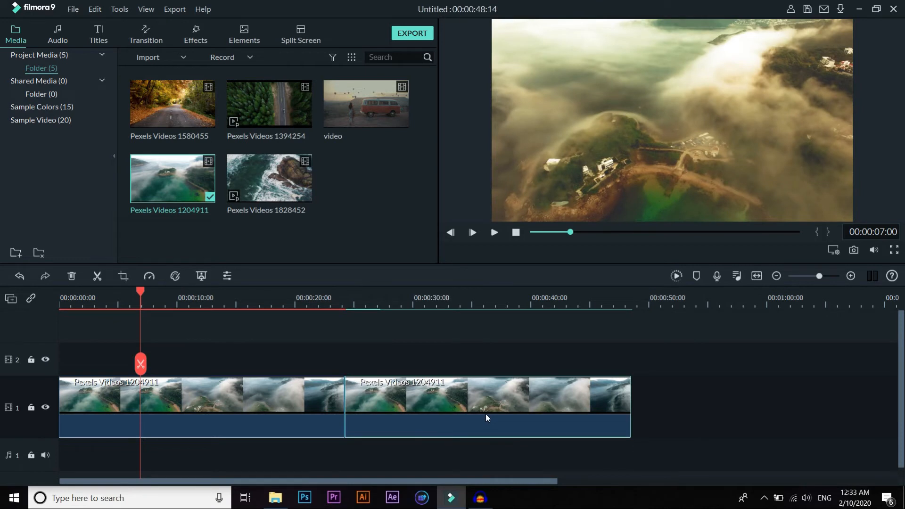
key("Delete")
Step: Place Pexels Videos 1580455 on video track 1 after the drone clip, at about 00:00:29, and play it
left_click(358, 189)
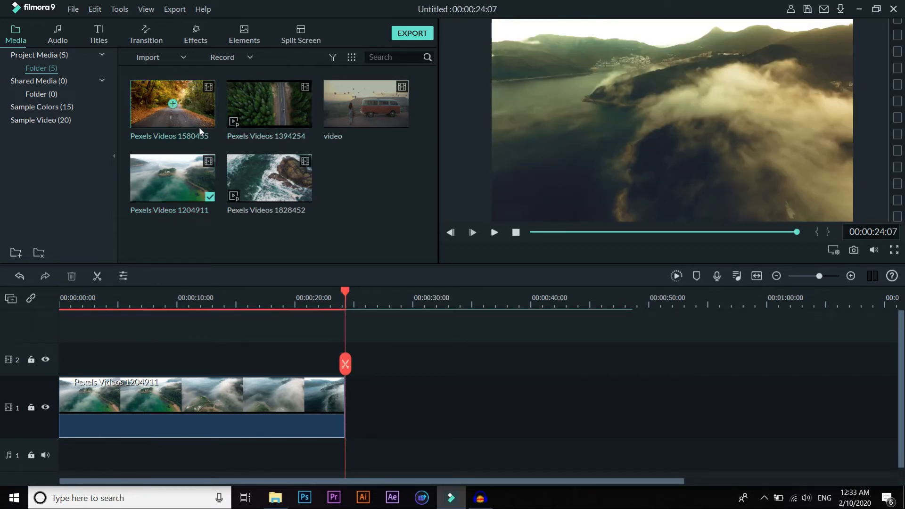
left_click_drag(198, 120, 406, 385)
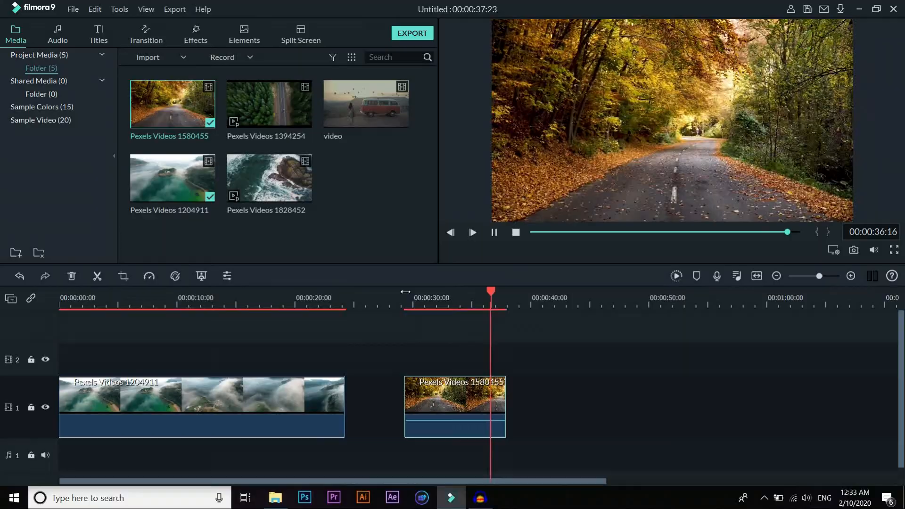
key("space")
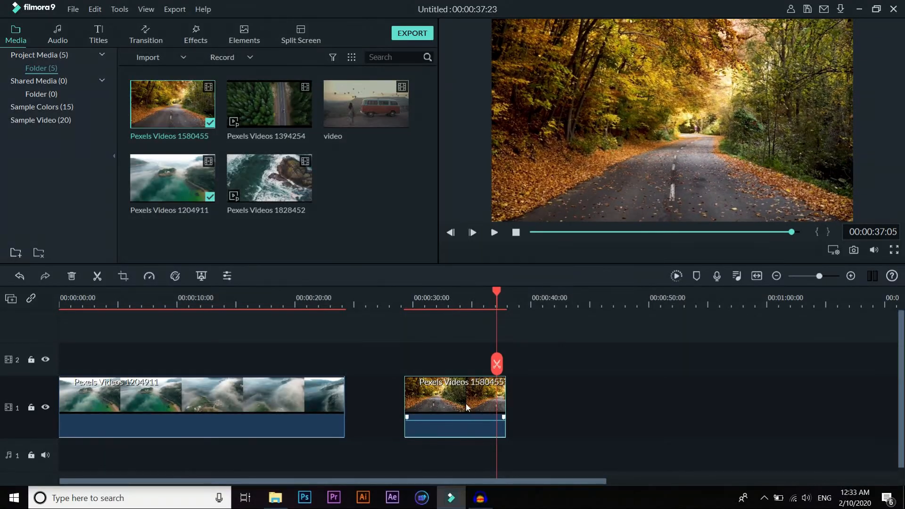
Step: Open Advanced Color Correction on its presets for the autumn road clip and move the window off the center of the screen
double_click(467, 407)
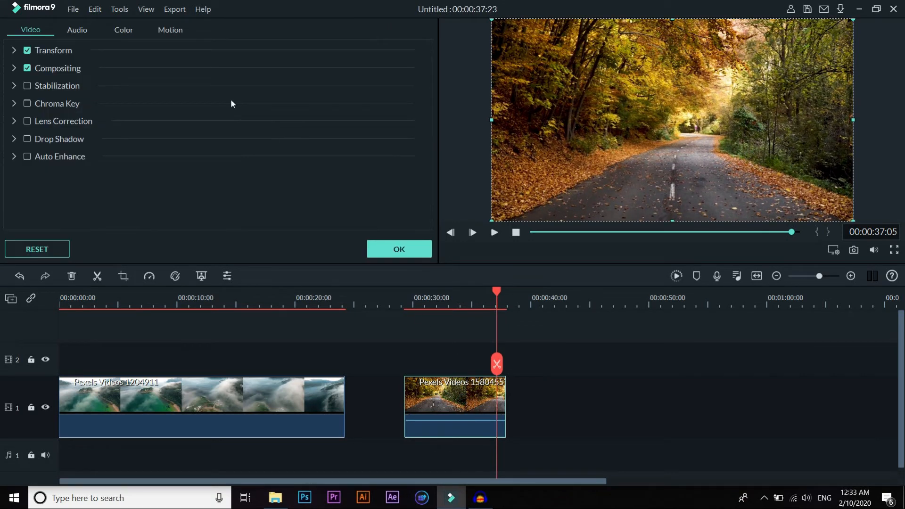
left_click(122, 30)
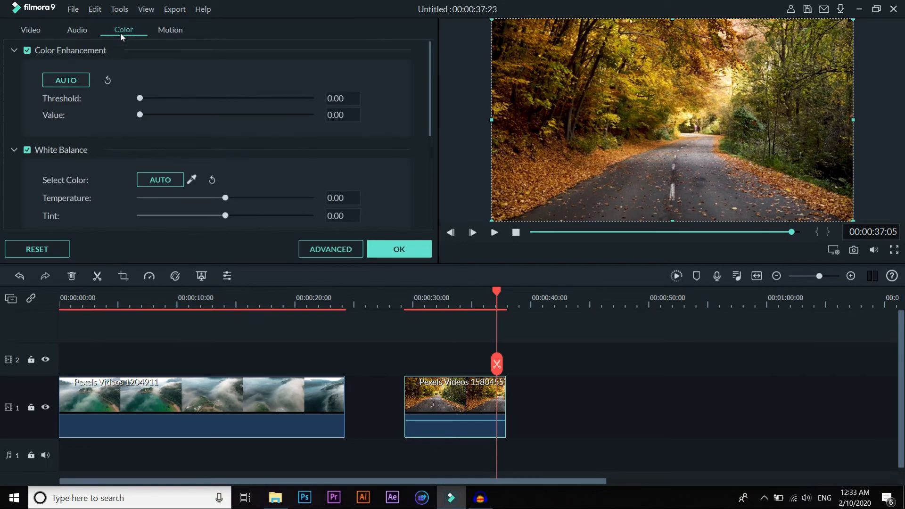
left_click(333, 255)
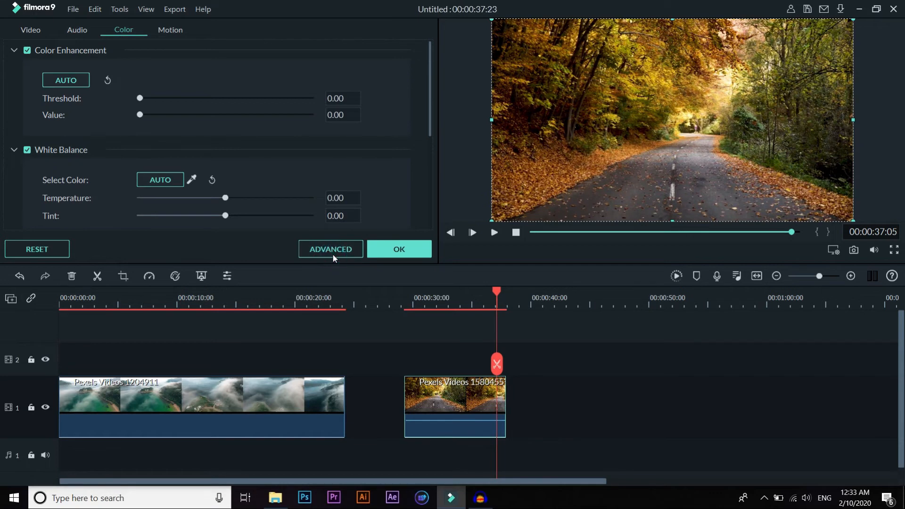
left_click(156, 75)
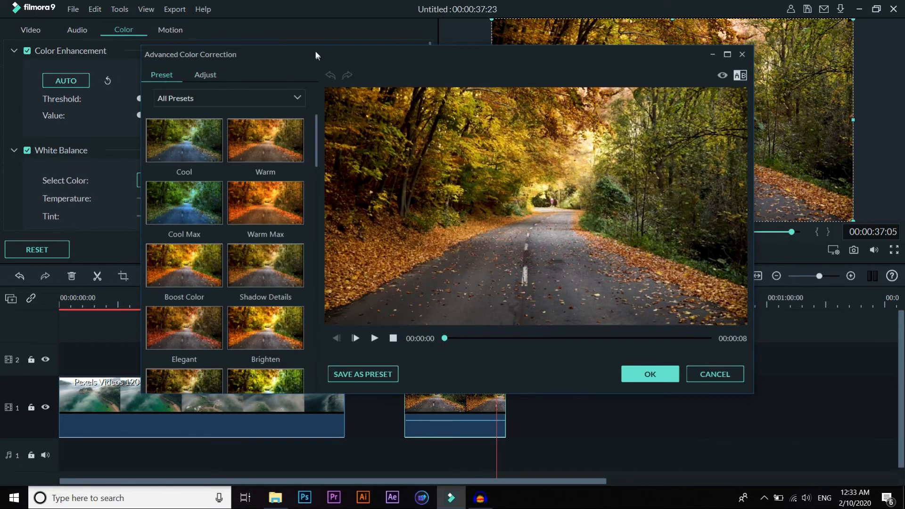
left_click_drag(306, 54, 224, 12)
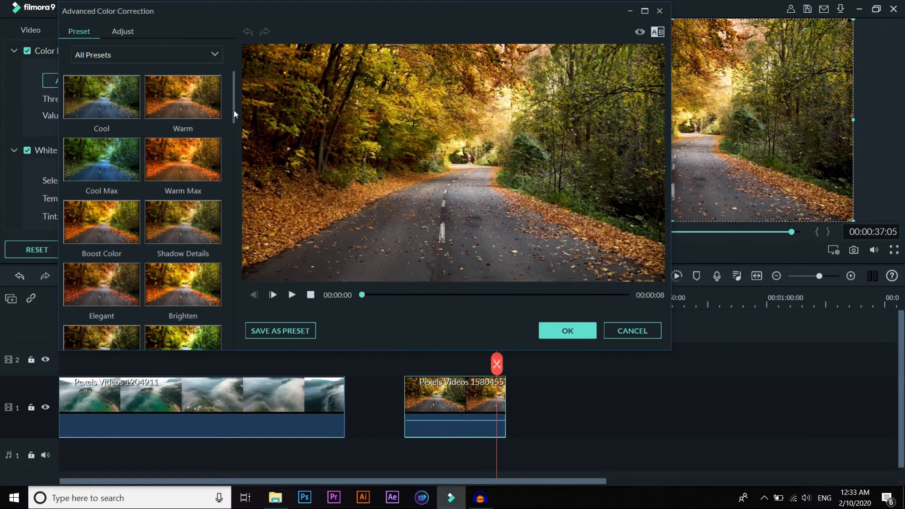
Step: Try the Fantasy, Epic, Film Stock, Polaroid and Black&White presets on the autumn road clip
left_click_drag(233, 113, 233, 156)
left_click(183, 128)
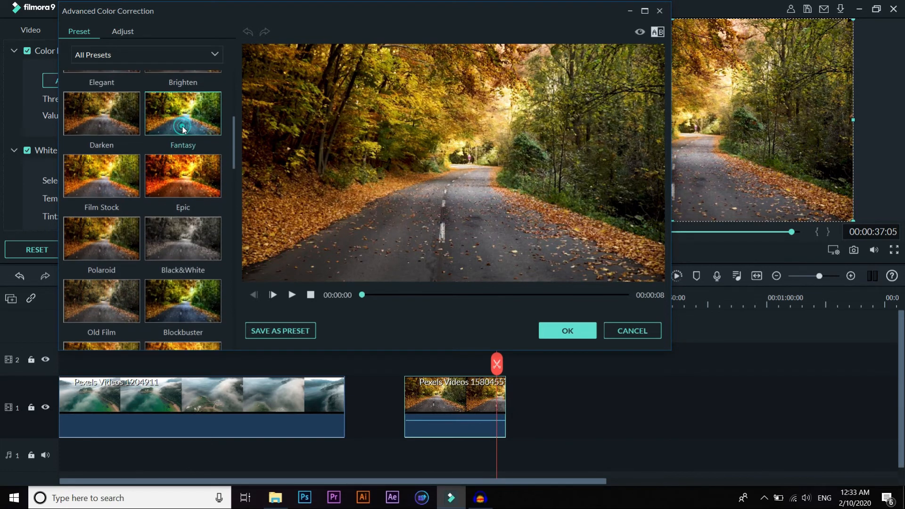
left_click(194, 188)
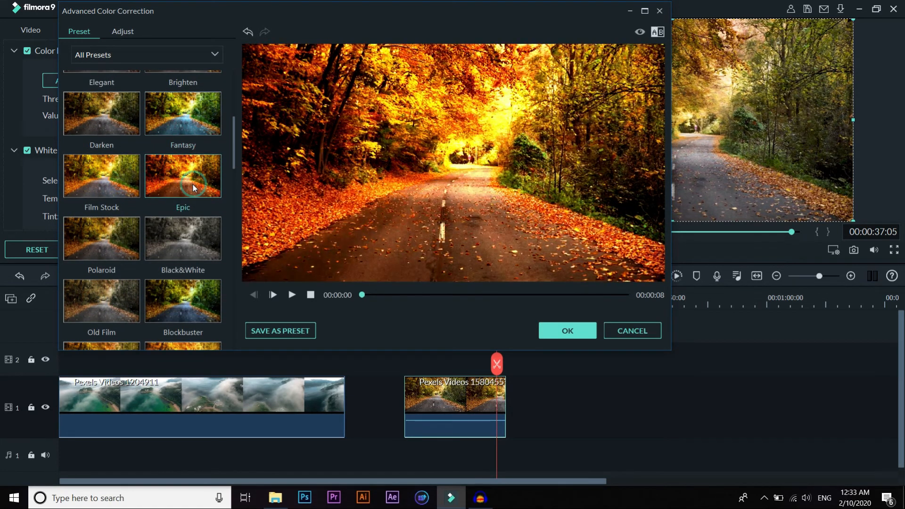
left_click(101, 188)
left_click(94, 232)
left_click(198, 248)
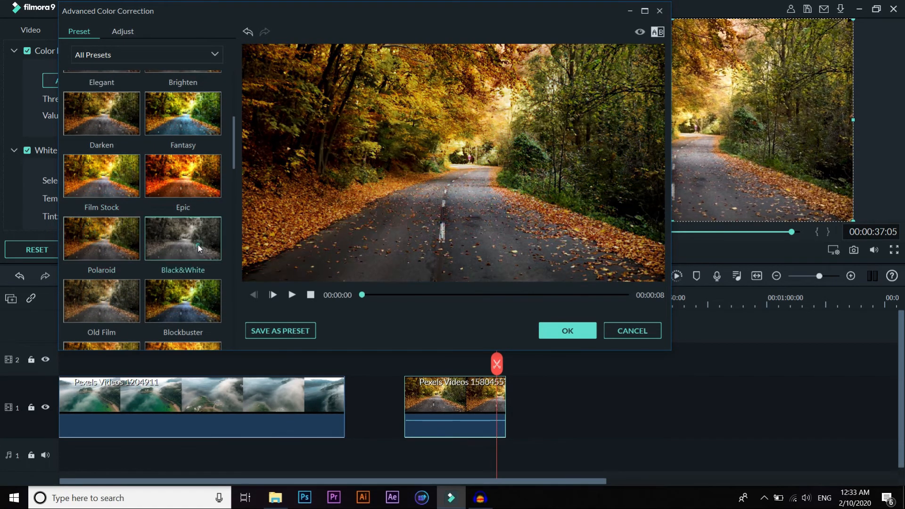
Step: Try the Blockbuster, Lomo, TV, Far East and Jungle presets on the autumn road clip
left_click_drag(234, 163, 231, 183)
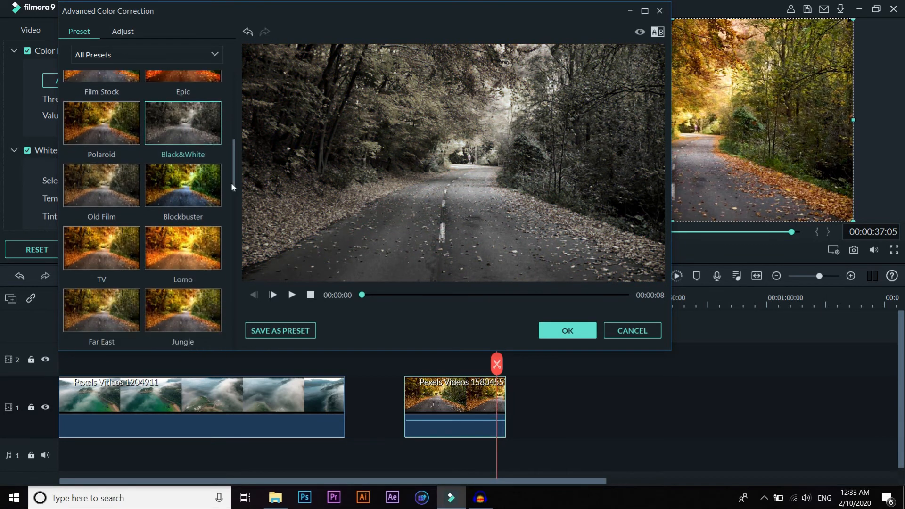
left_click(188, 186)
left_click(180, 241)
left_click(107, 254)
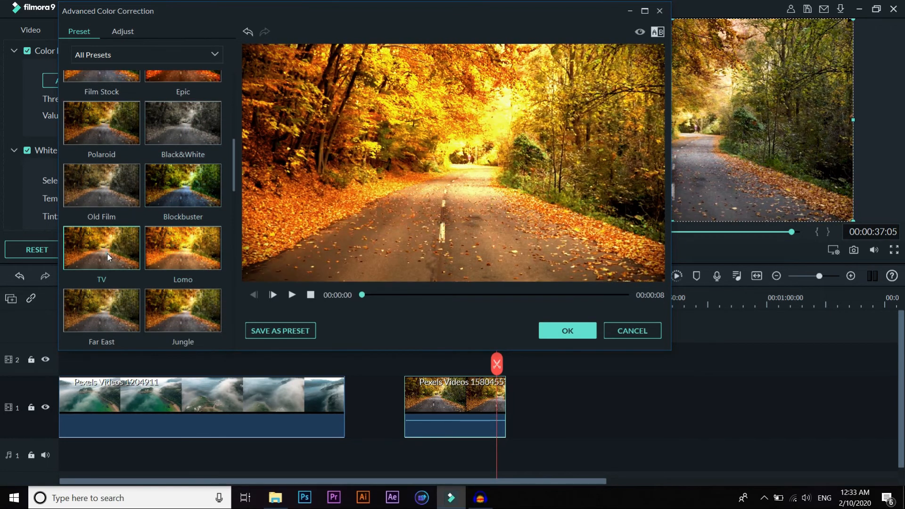
left_click(98, 305)
left_click(210, 315)
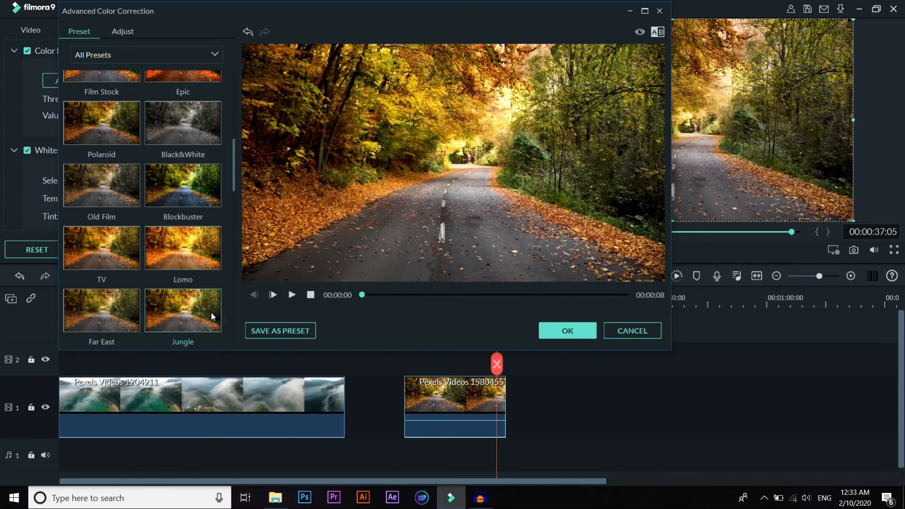
Step: Try the Vignette Classic, Vignette 2, Vignette 3 and Vignette 4 presets on the autumn road clip
left_click_drag(234, 182, 235, 211)
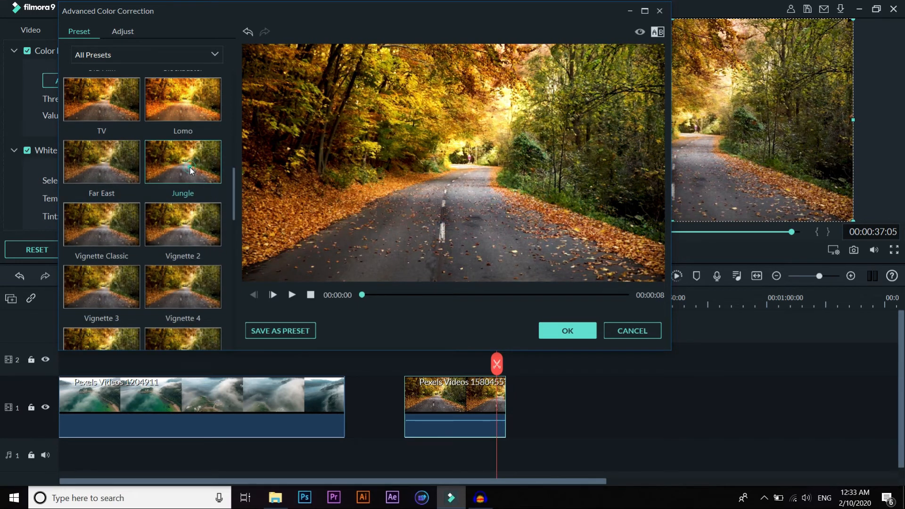
left_click(112, 184)
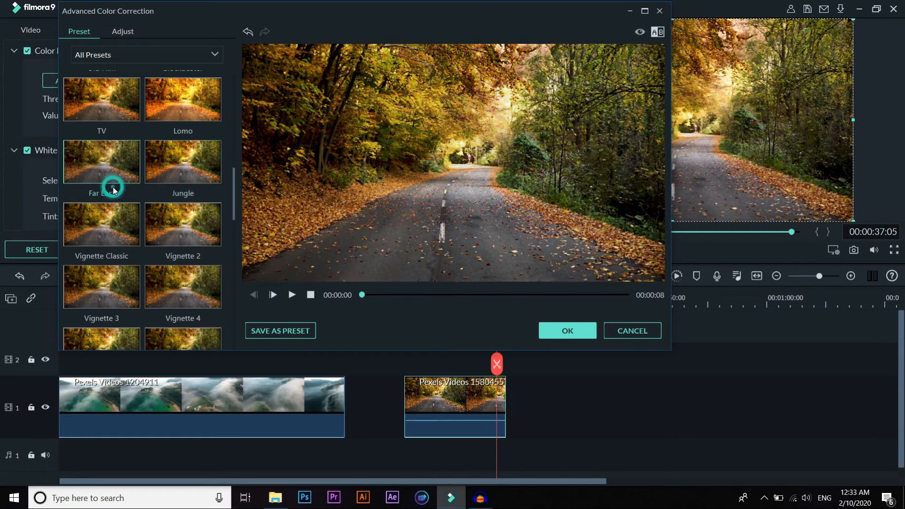
left_click(109, 220)
left_click(184, 224)
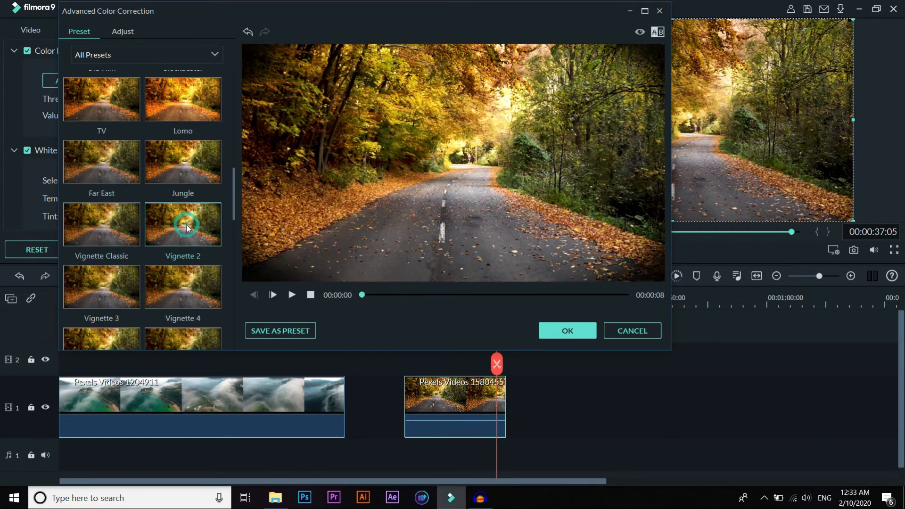
left_click(134, 281)
left_click(193, 291)
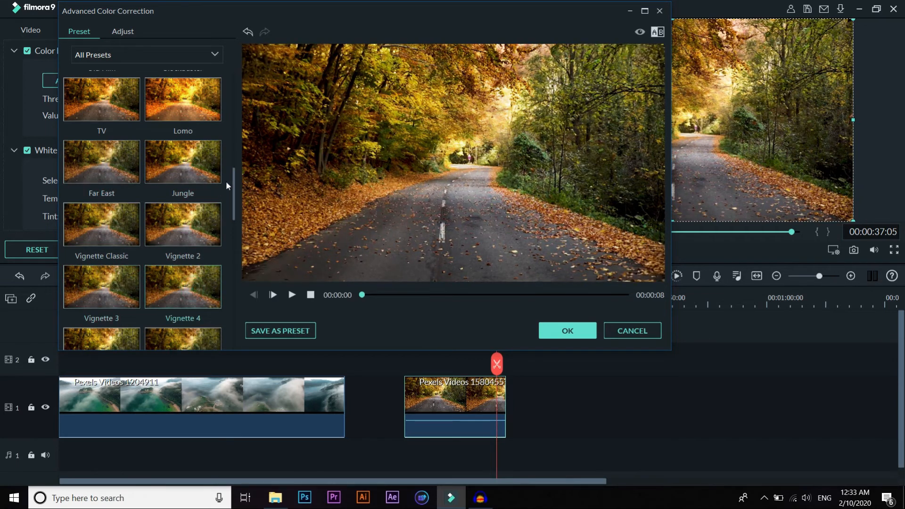
Step: Apply the Cool Film preset to the autumn road clip, accept the correction and close the clip's color settings
left_click_drag(233, 180, 231, 279)
left_click(108, 218)
left_click(200, 268)
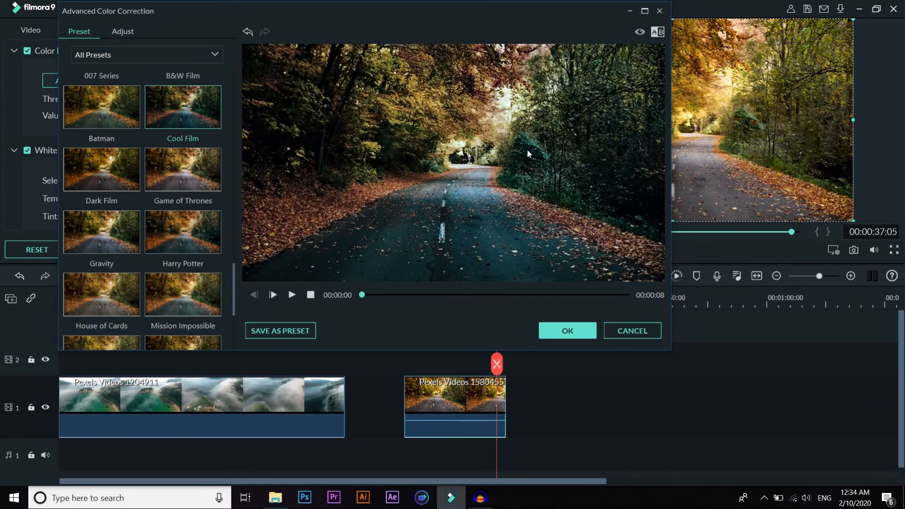
left_click(561, 333)
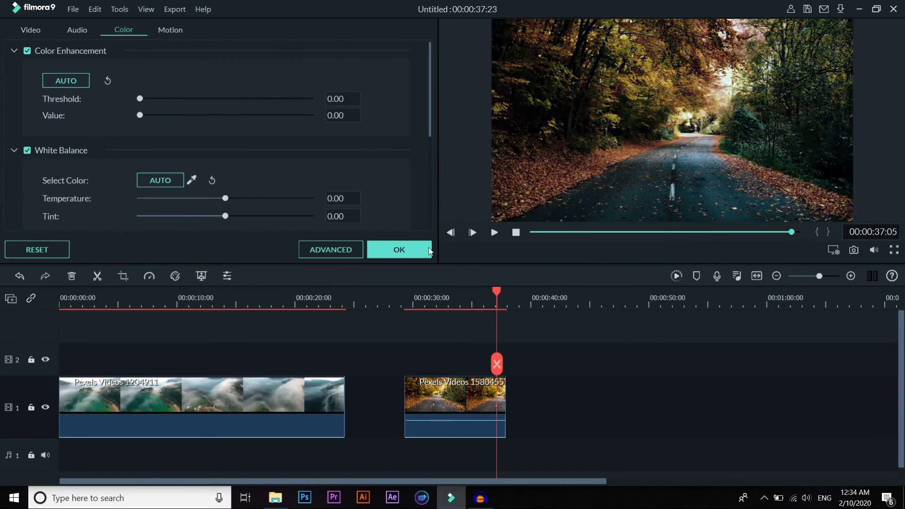
left_click(414, 247)
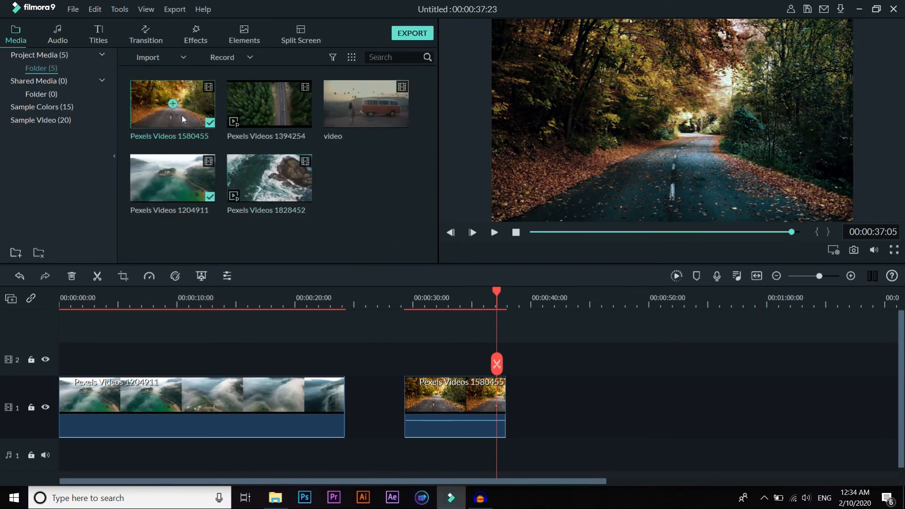
Step: Place an ungraded copy of Pexels Videos 1580455 on track 2 right after the graded road clip, and play across both
left_click_drag(189, 118, 510, 362)
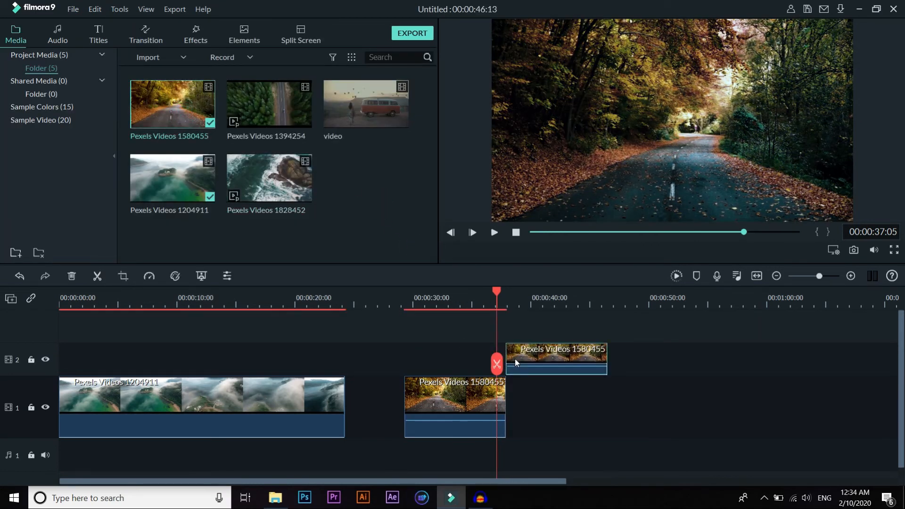
left_click_drag(496, 293, 452, 301)
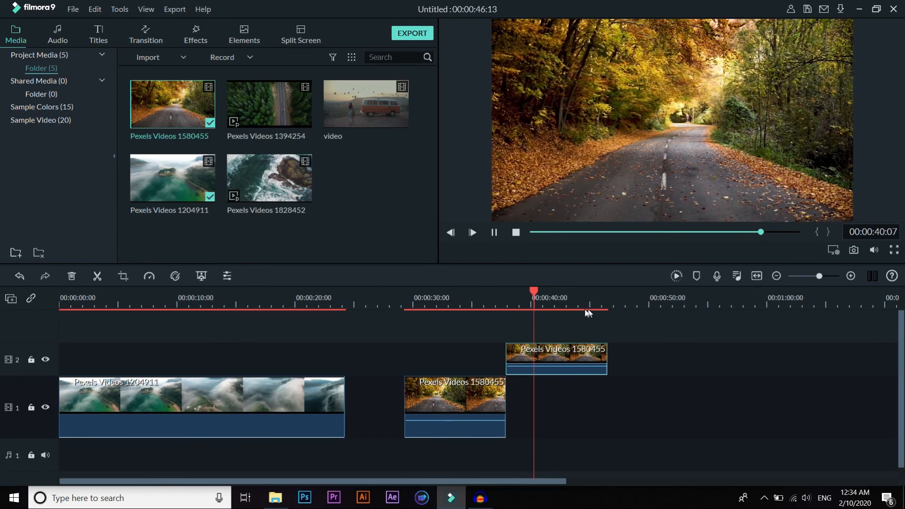
left_click(405, 296)
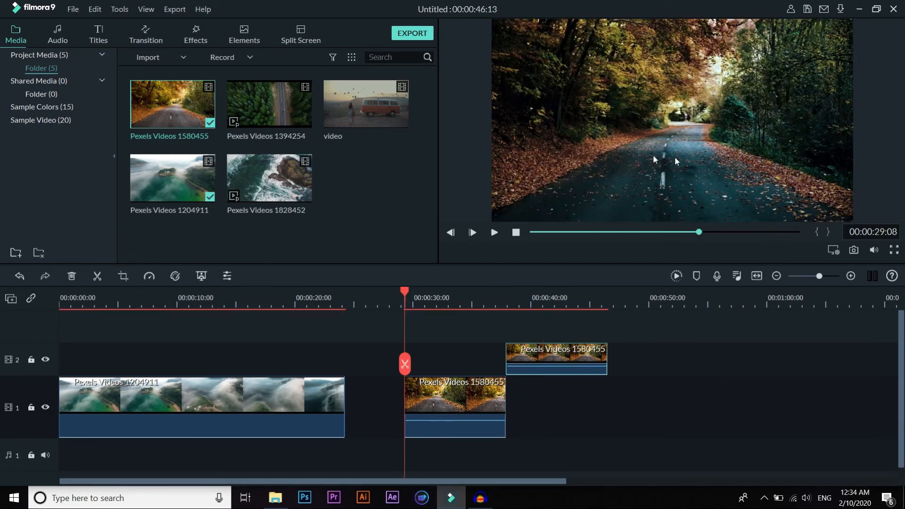
Step: Render the timeline preview and play the graded and ungraded road clips to compare them
left_click(678, 276)
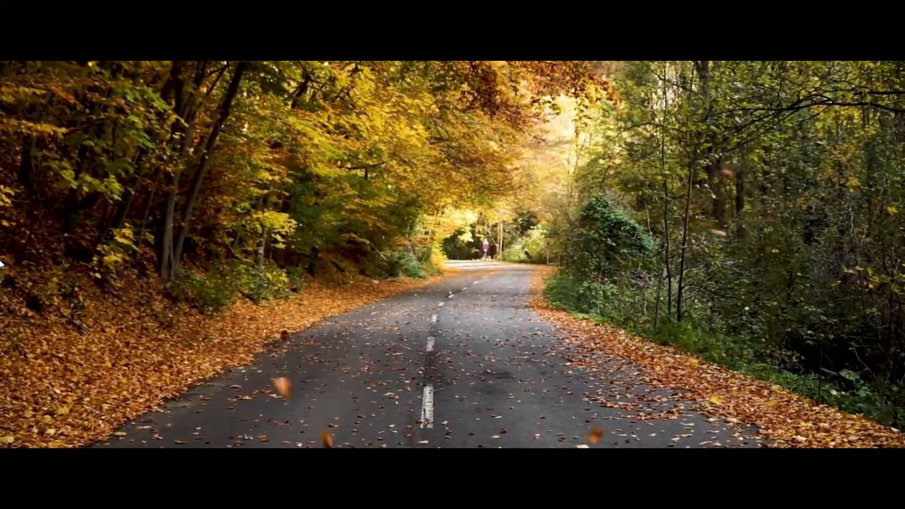
key("Escape")
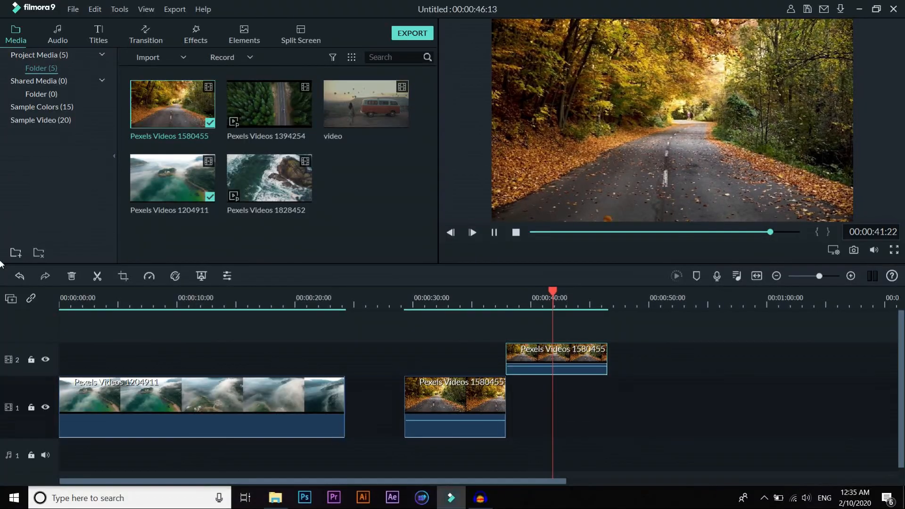
left_click(457, 298)
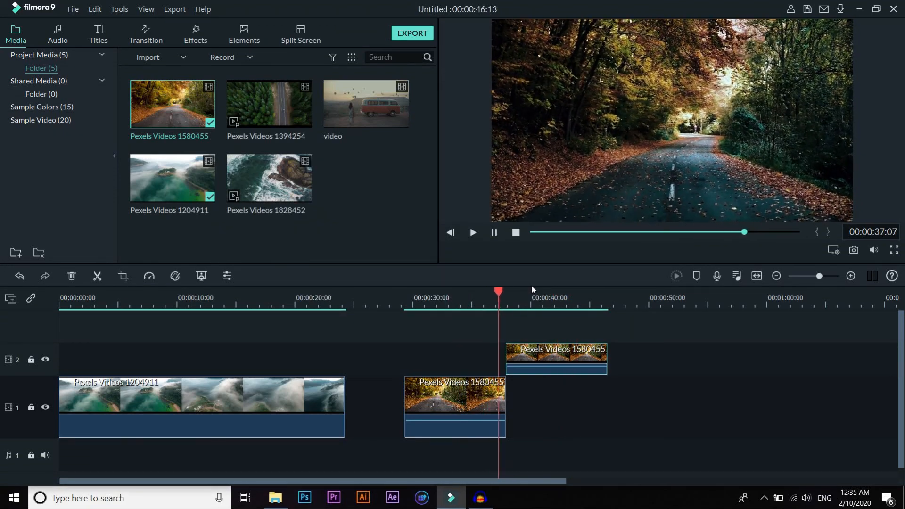